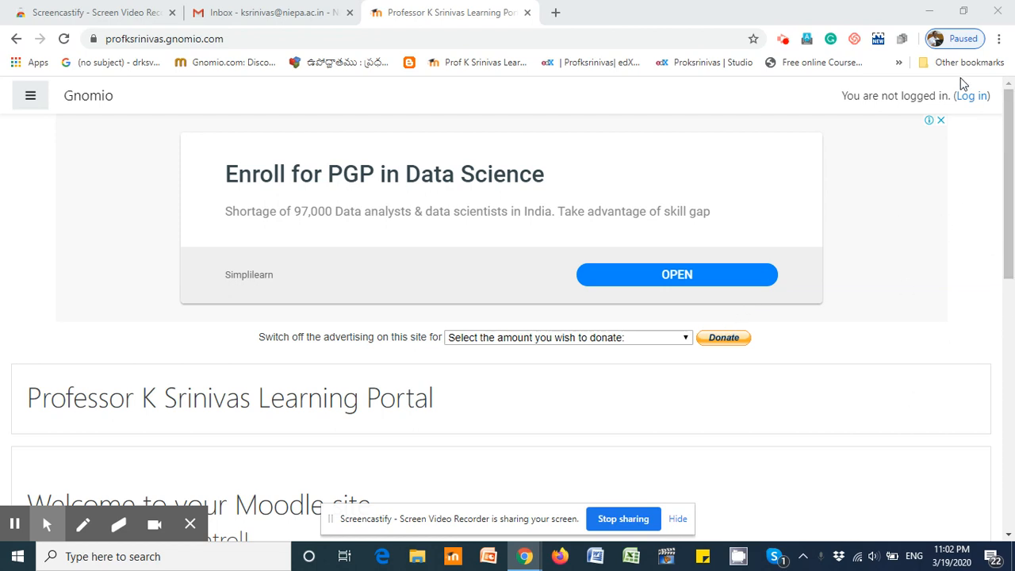
Log in to the learning portal with the username admin and the account password
click(975, 99)
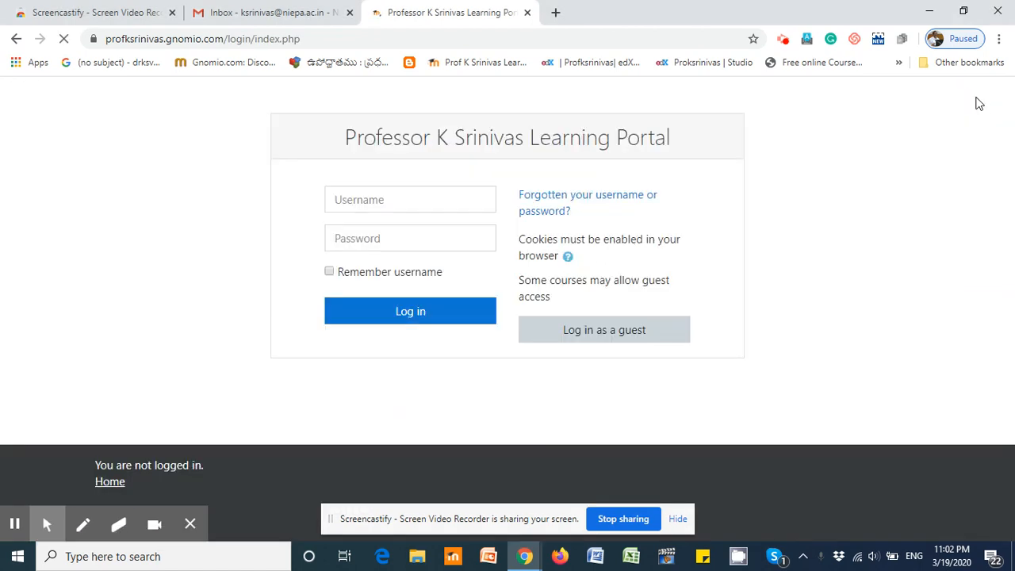
click(369, 203)
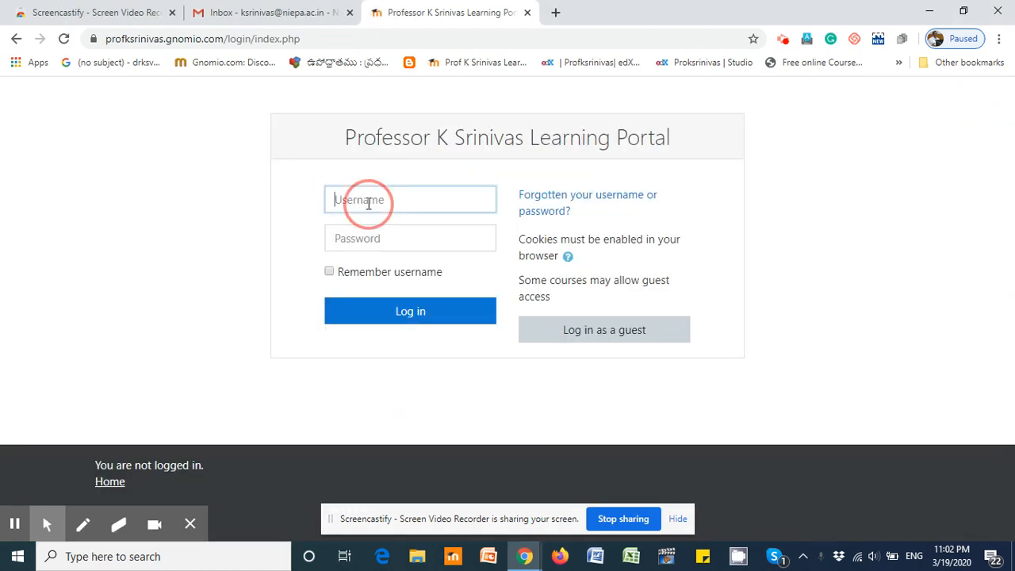
text(admi)
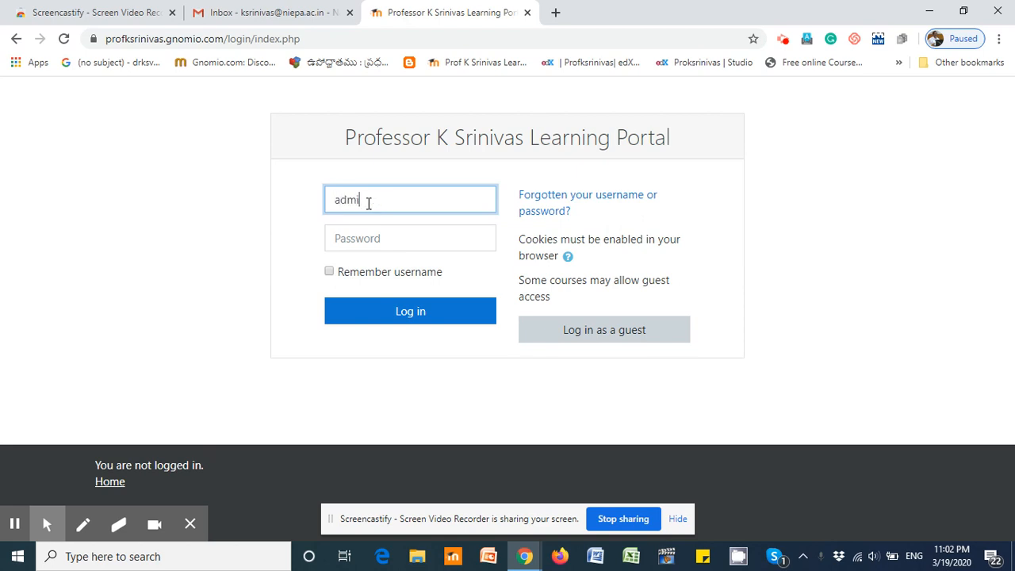
text(n)
click(367, 241)
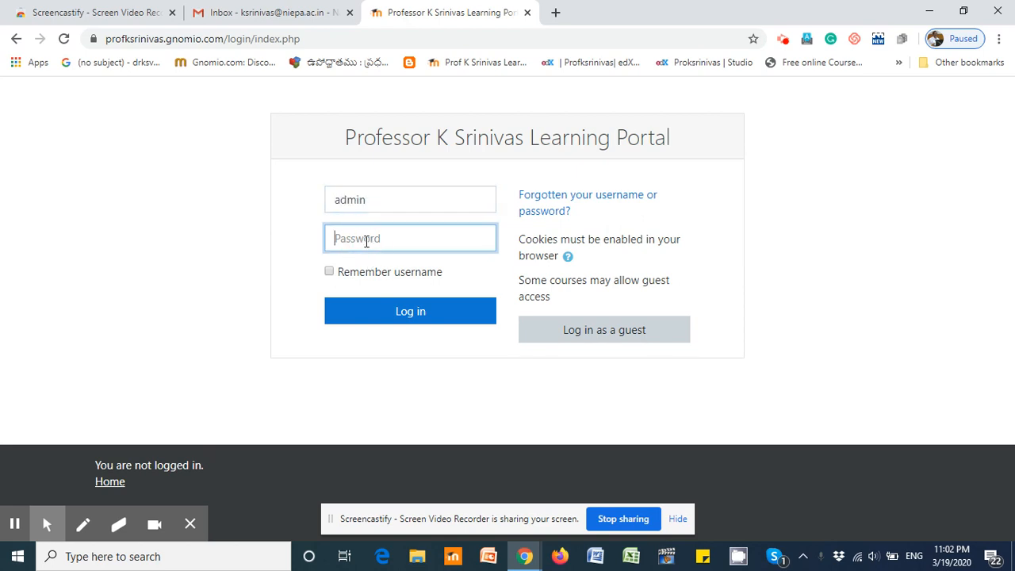
text(***************)
click(416, 316)
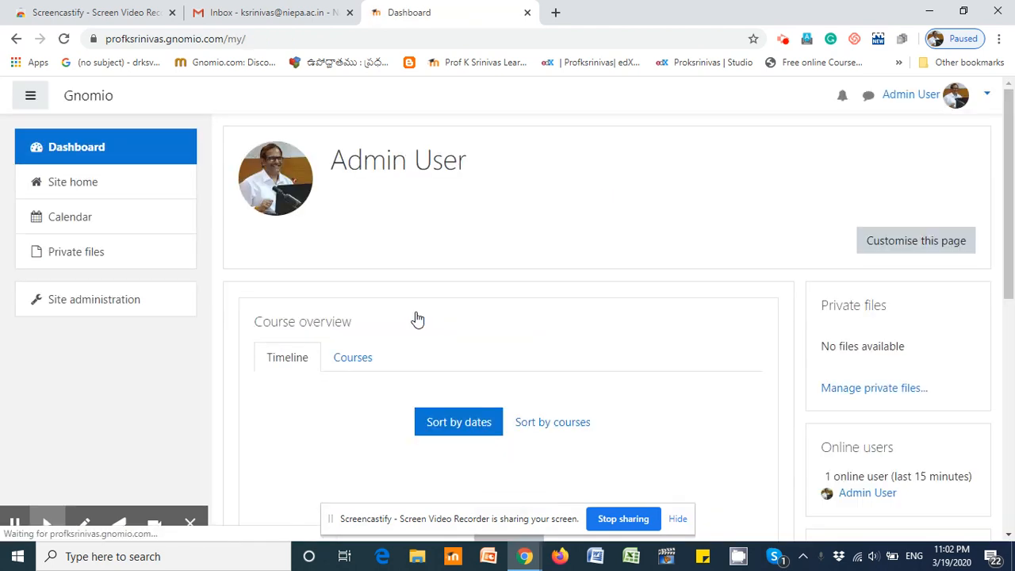
Open the Intellectual Property Rights course from the available courses on the site home page
click(59, 182)
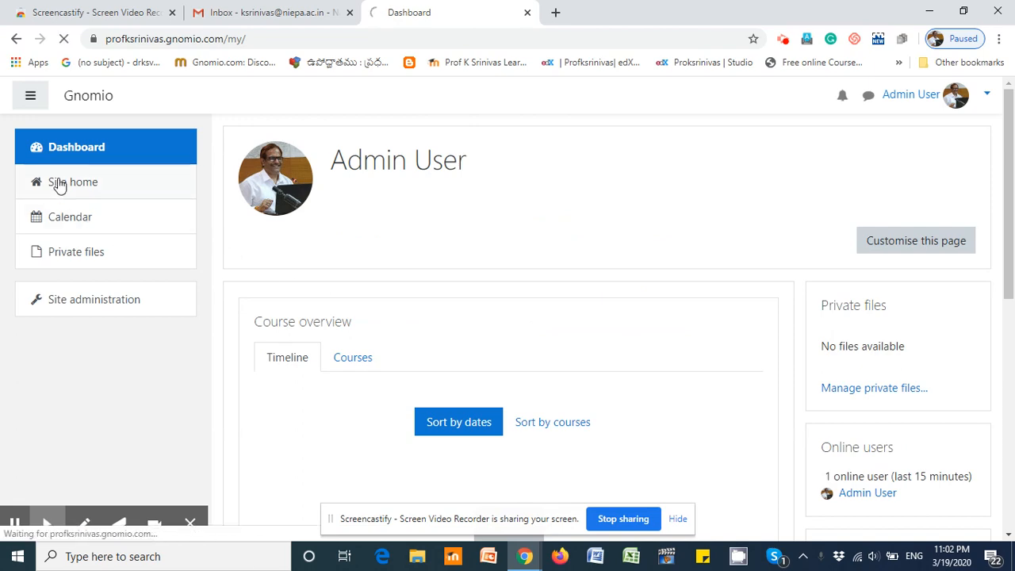
scroll(488, 215, down, 5)
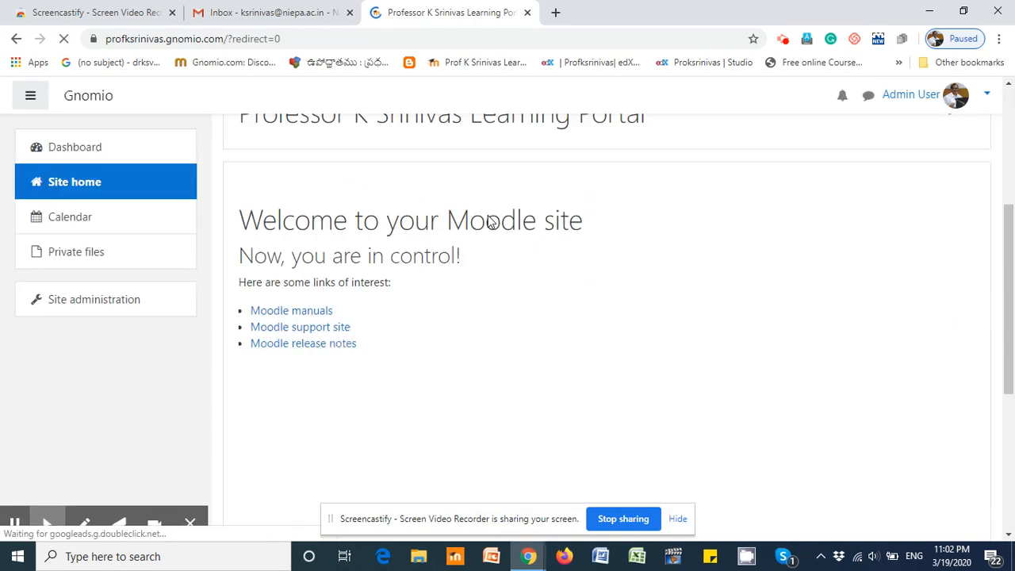
scroll(487, 215, down, 3)
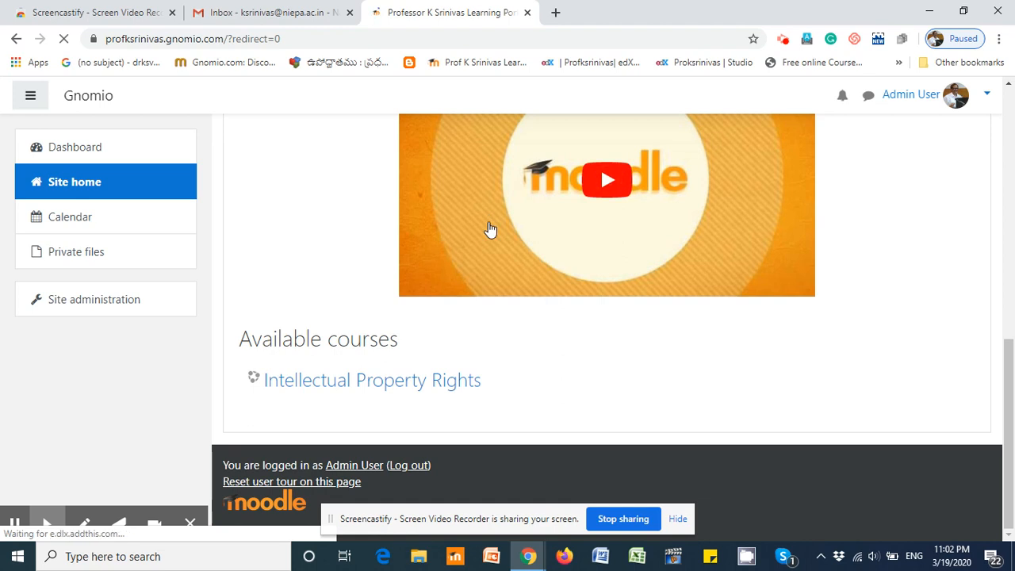
click(357, 384)
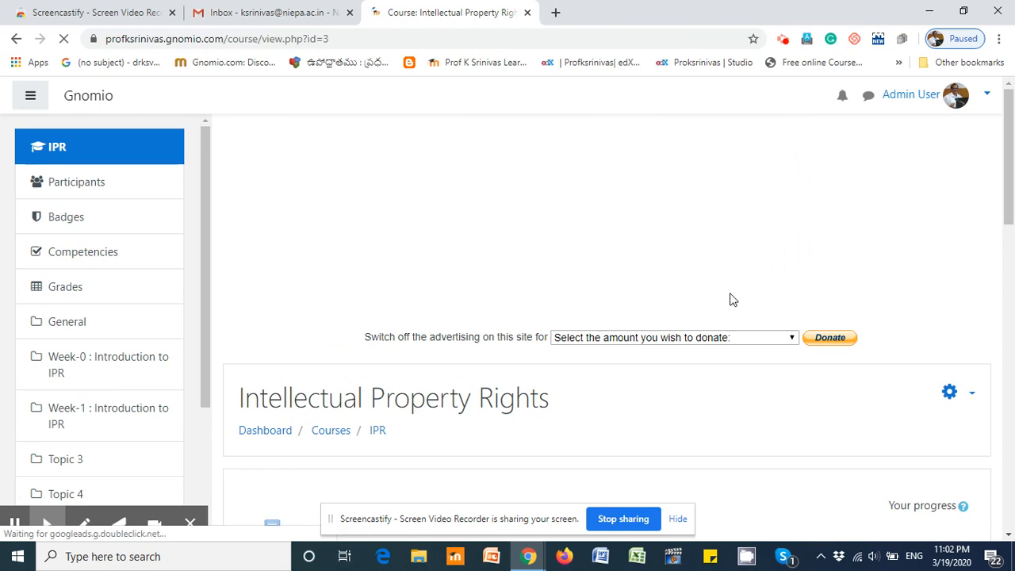
Examine the course page's Week-0 and Week-1 sections, including the introduction, objectives and outcomes text of Week-1
scroll(731, 298, down, 3)
scroll(731, 299, down, 2)
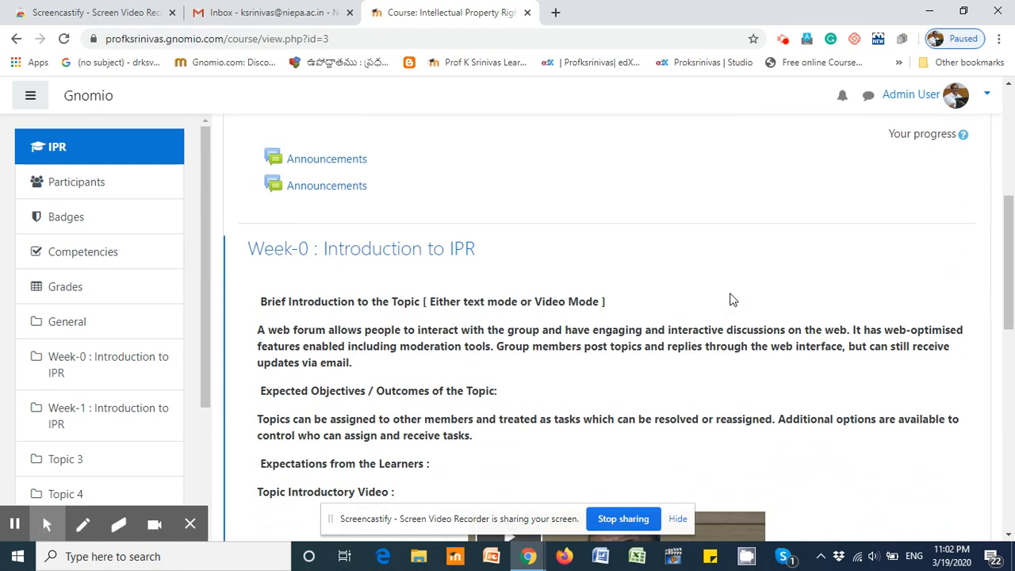
scroll(731, 299, down, 6)
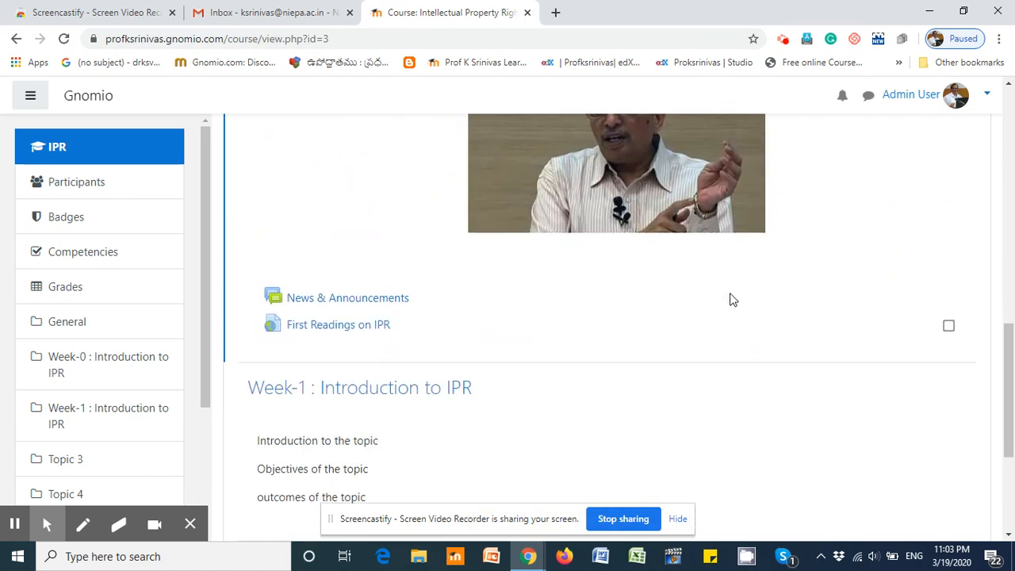
scroll(731, 299, down, 3)
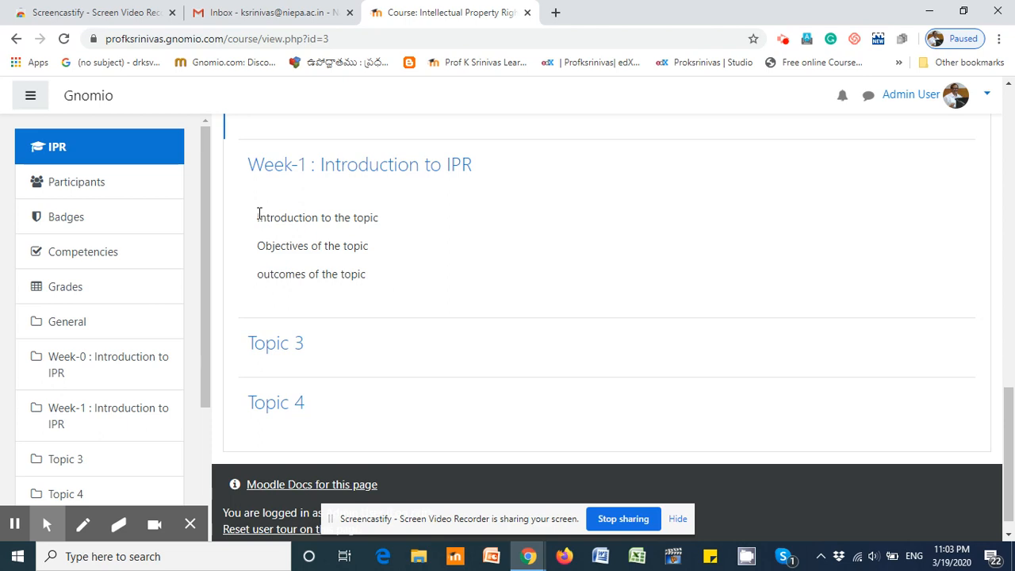
drag(259, 214, 399, 281)
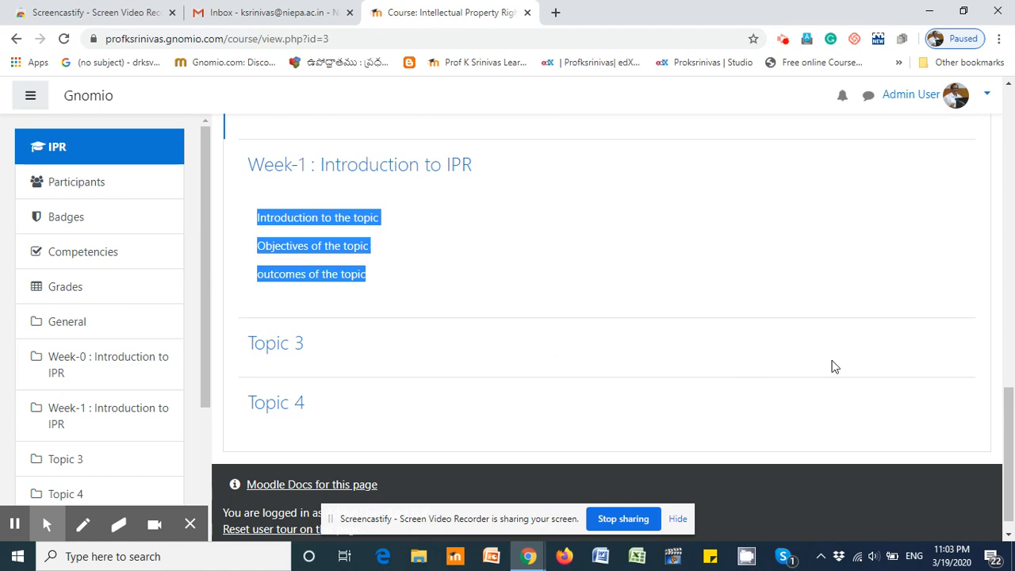
scroll(750, 312, up, 5)
scroll(753, 310, up, 8)
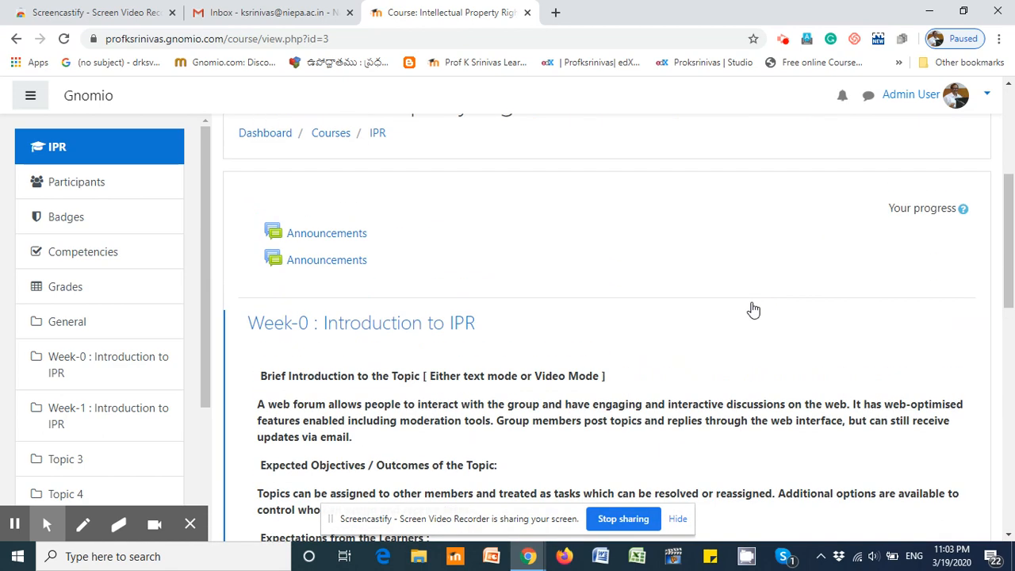
scroll(753, 310, down, 2)
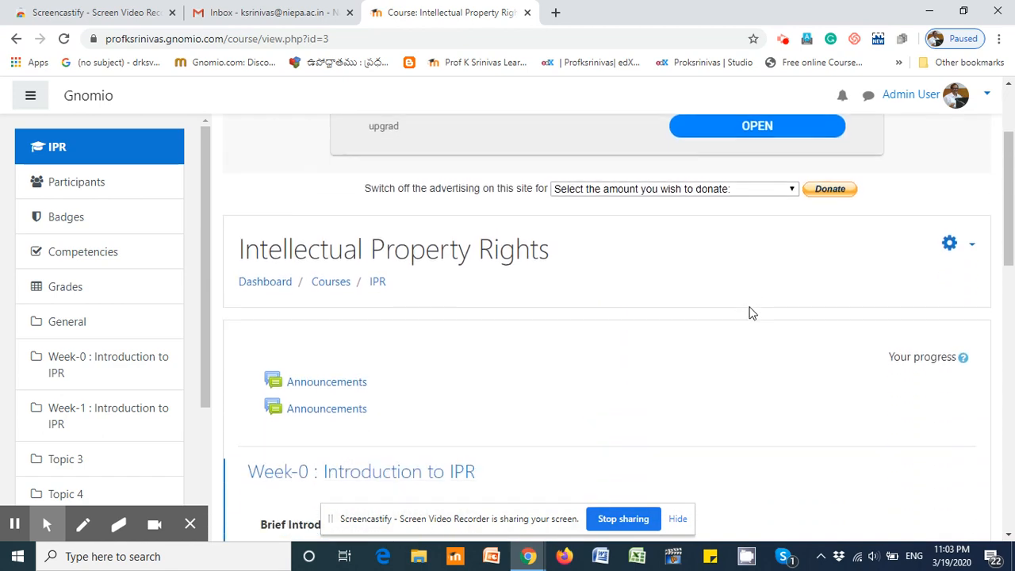
Turn editing on for the course and start adding an activity or resource to Week-1 : Introduction to IPR
click(974, 247)
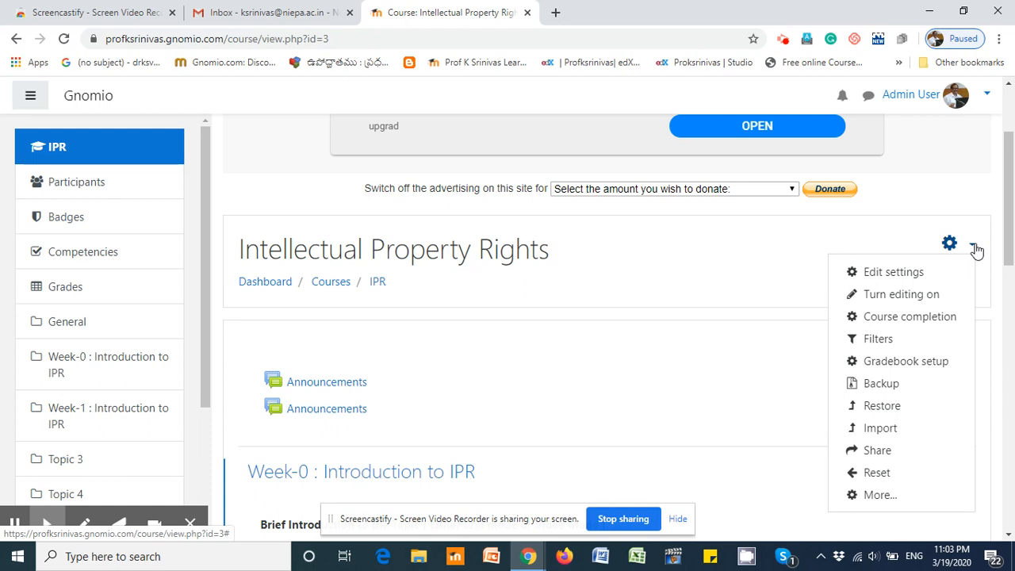
click(900, 295)
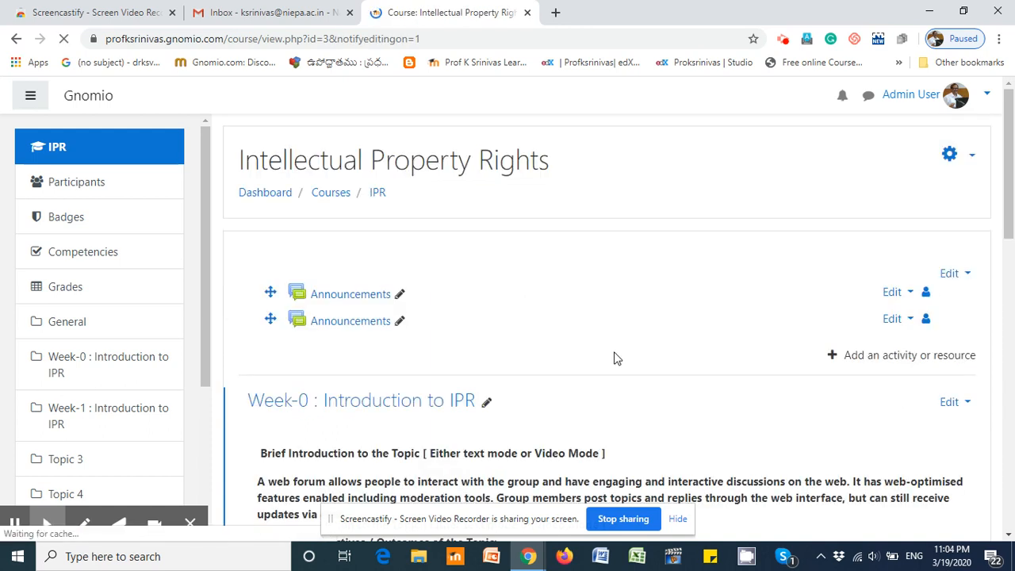
scroll(615, 357, down, 9)
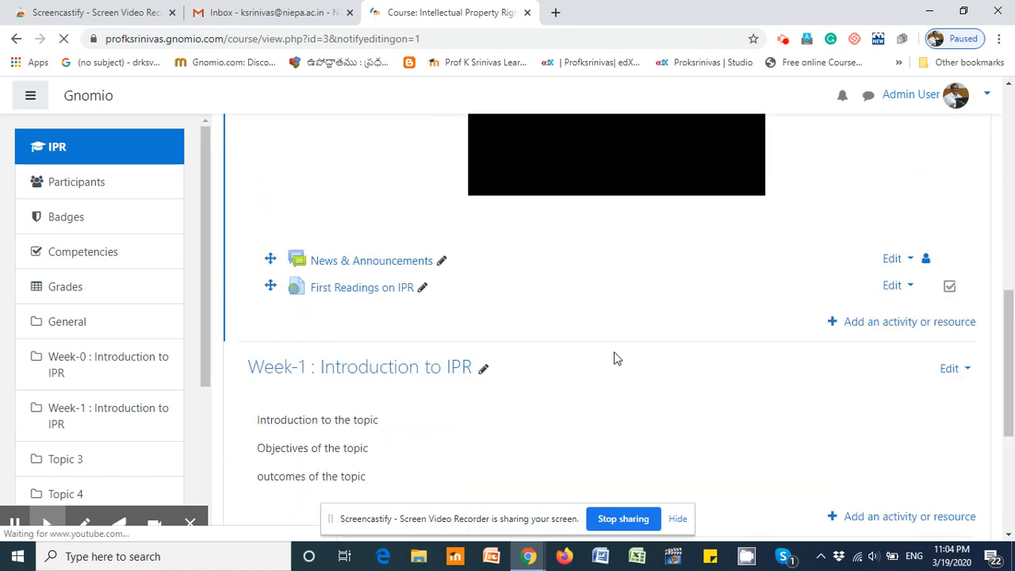
scroll(613, 356, down, 2)
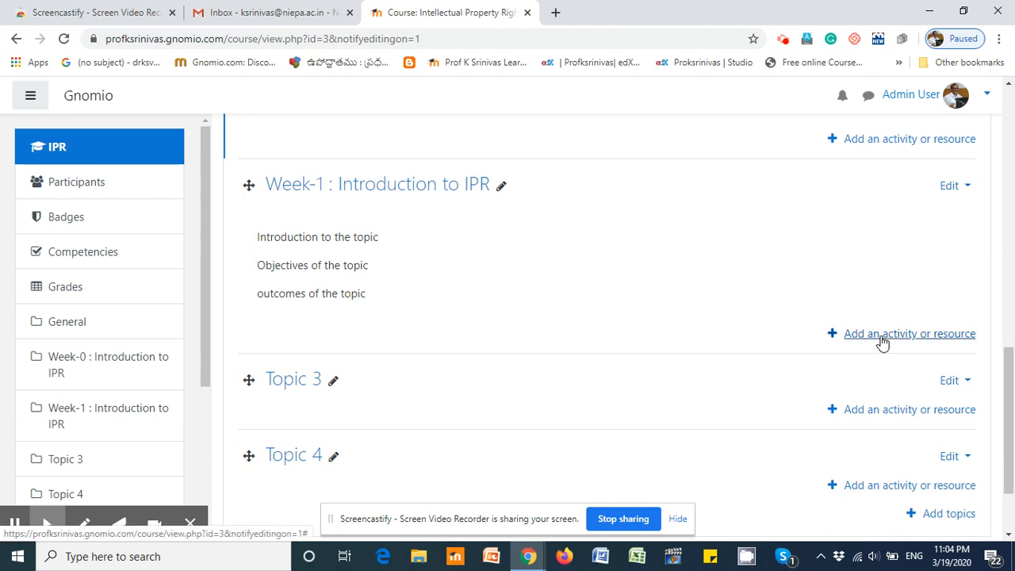
click(910, 334)
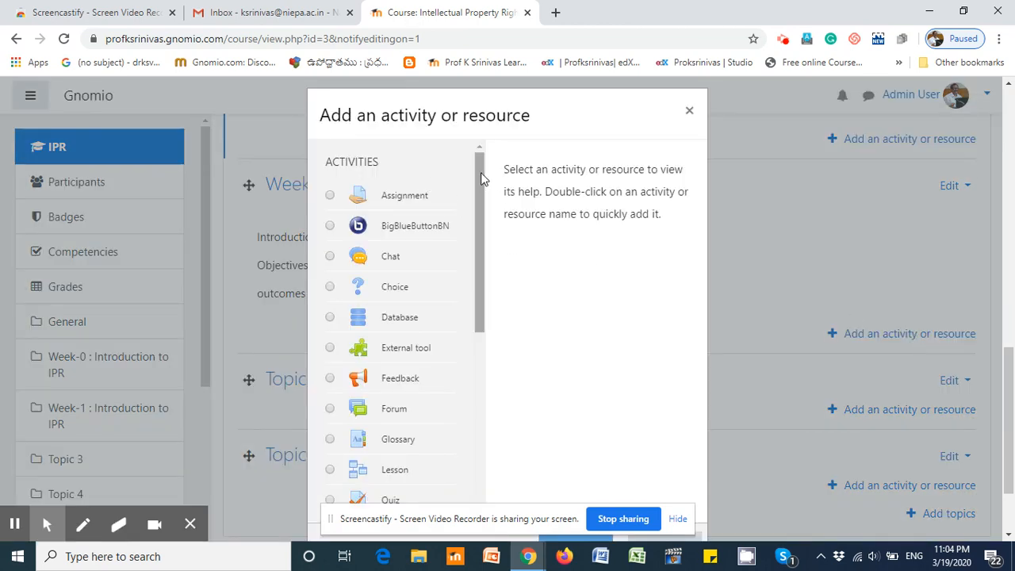
Review the available resource types, from Book through URL, in the activity and resource chooser
click(478, 175)
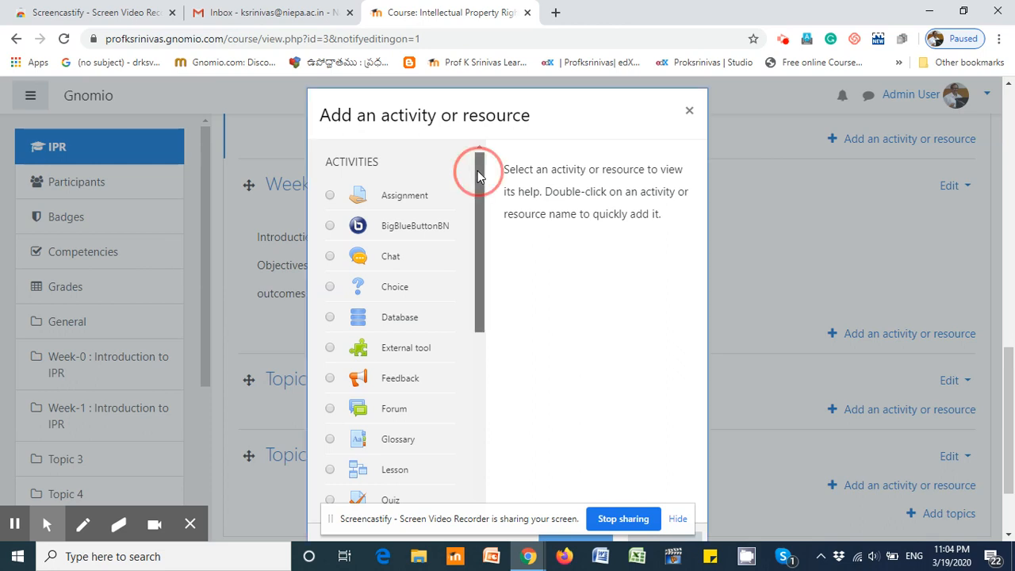
drag(478, 174, 489, 357)
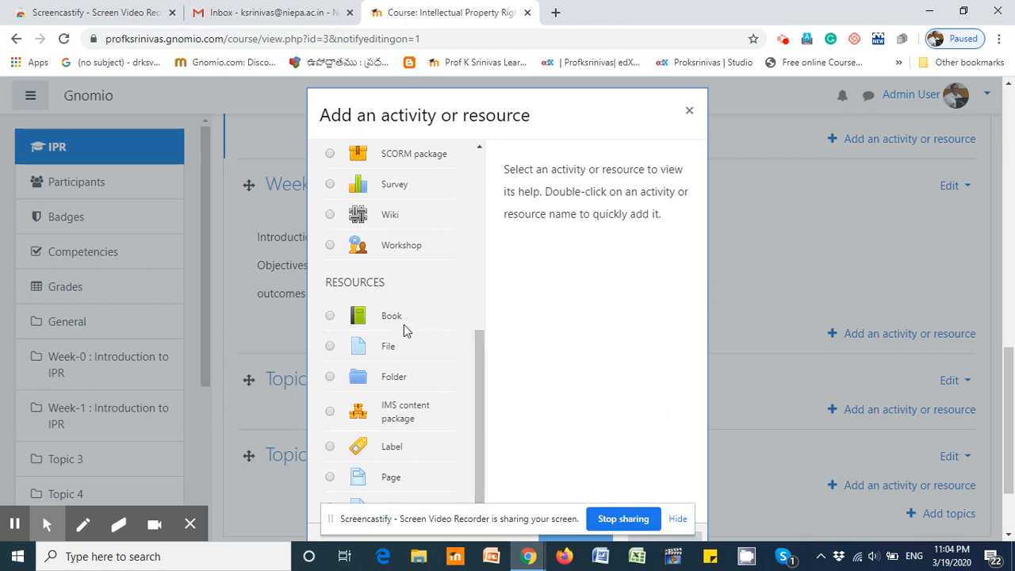
drag(331, 283, 389, 285)
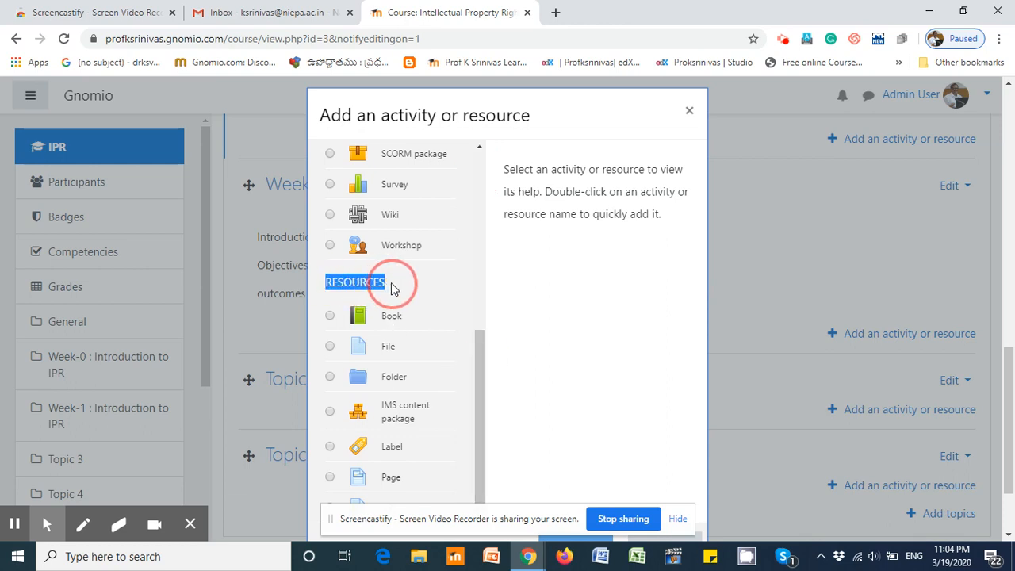
click(483, 347)
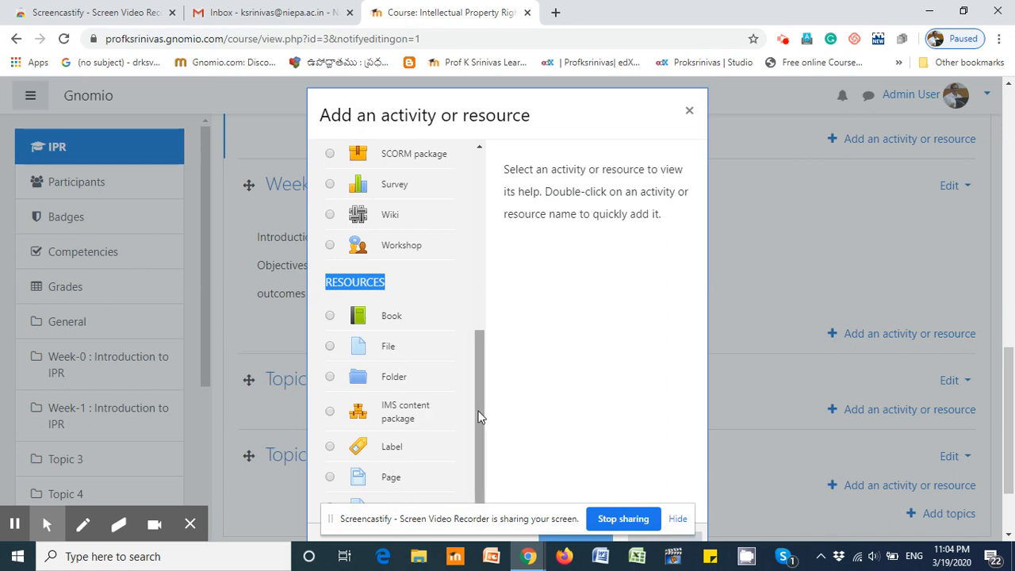
scroll(990, 418, down, 1)
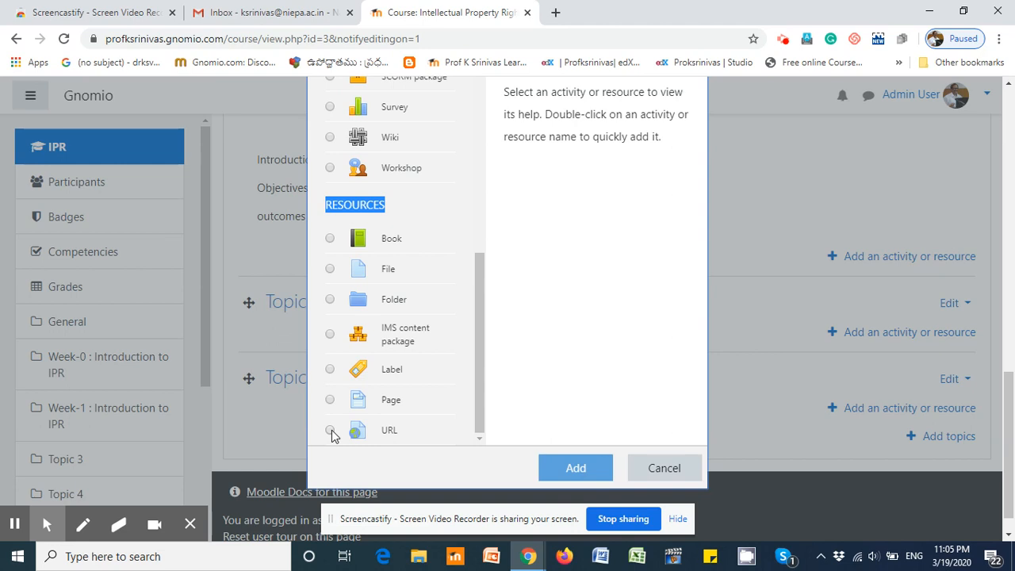
Open youtube.com in a new browser tab and search for "computer basic knowledge"
click(555, 12)
text(youtube.com)
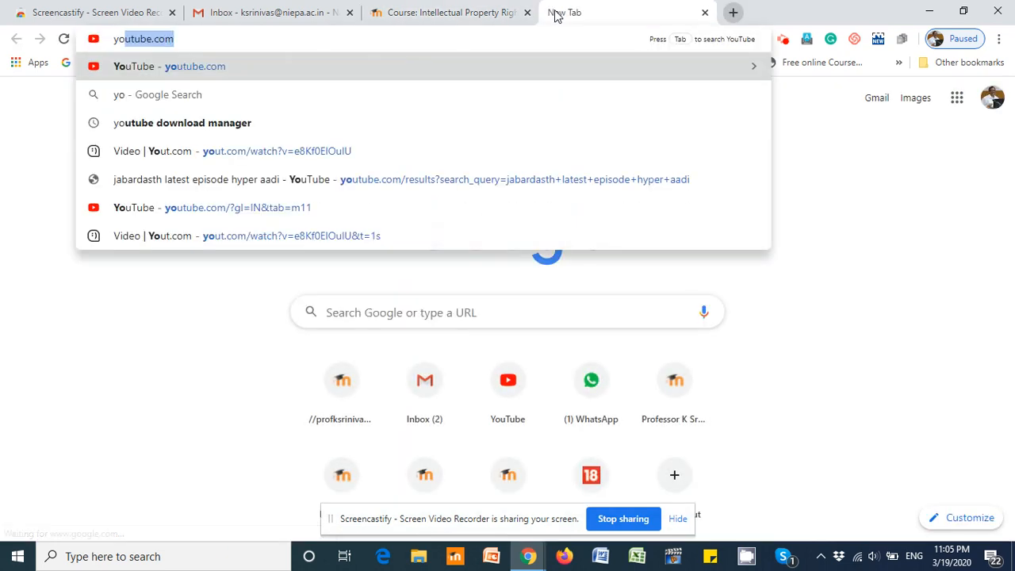
key(Return)
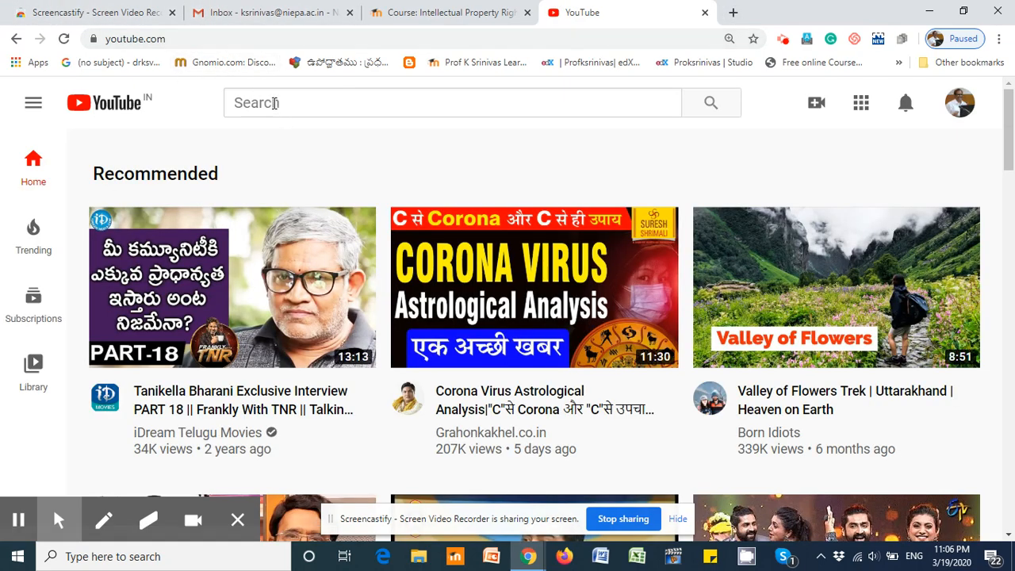
click(274, 103)
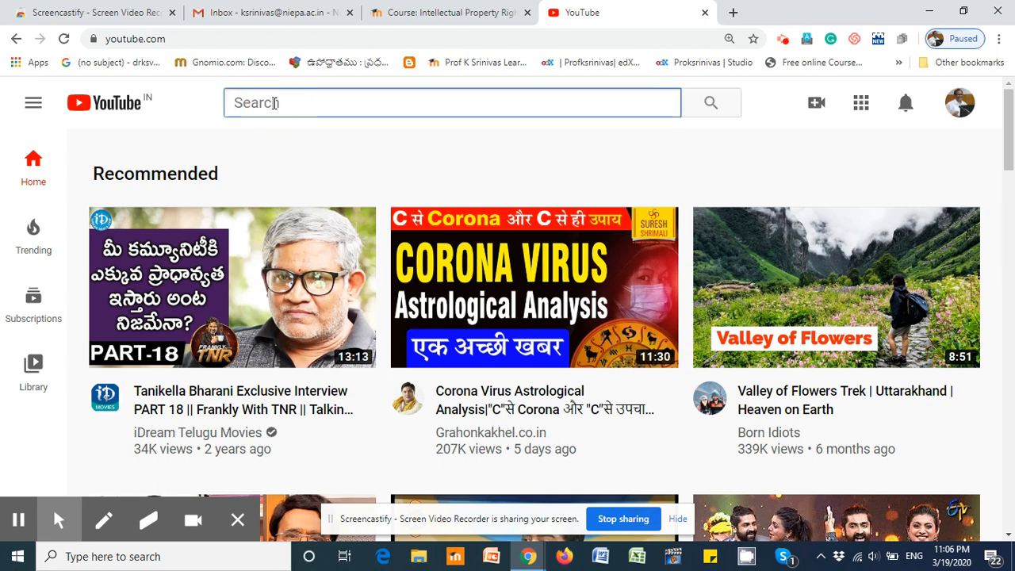
text(computer)
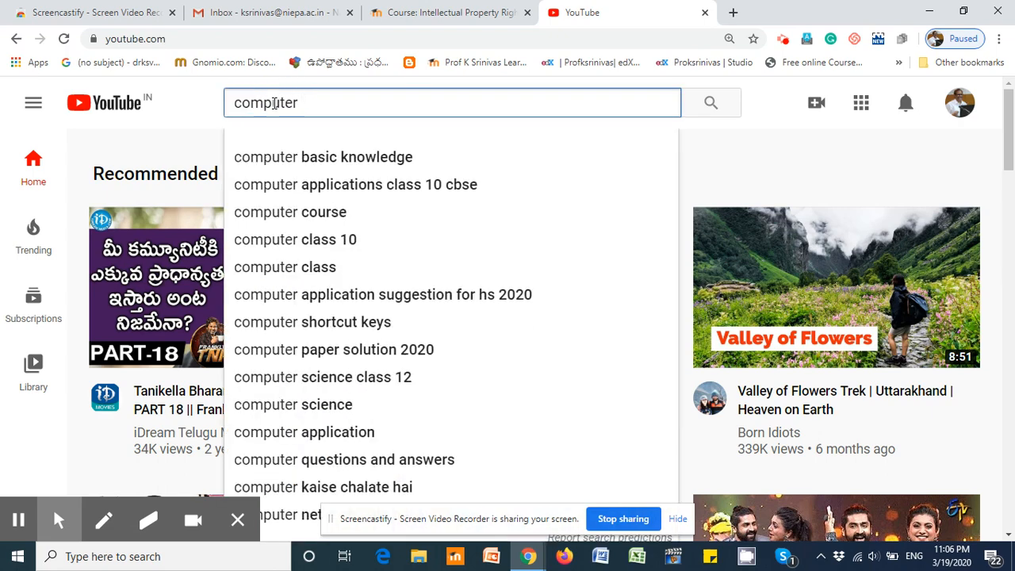
key(Down)
key(Return)
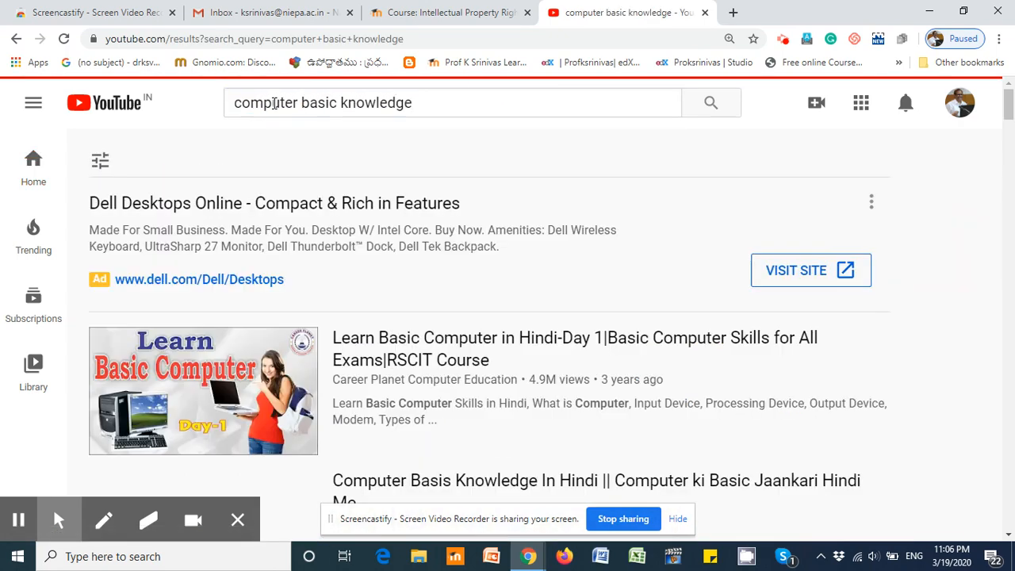
Open the video "Learn Basic Computer in Hindi-Day 1", skip its ads and pause playback
click(203, 377)
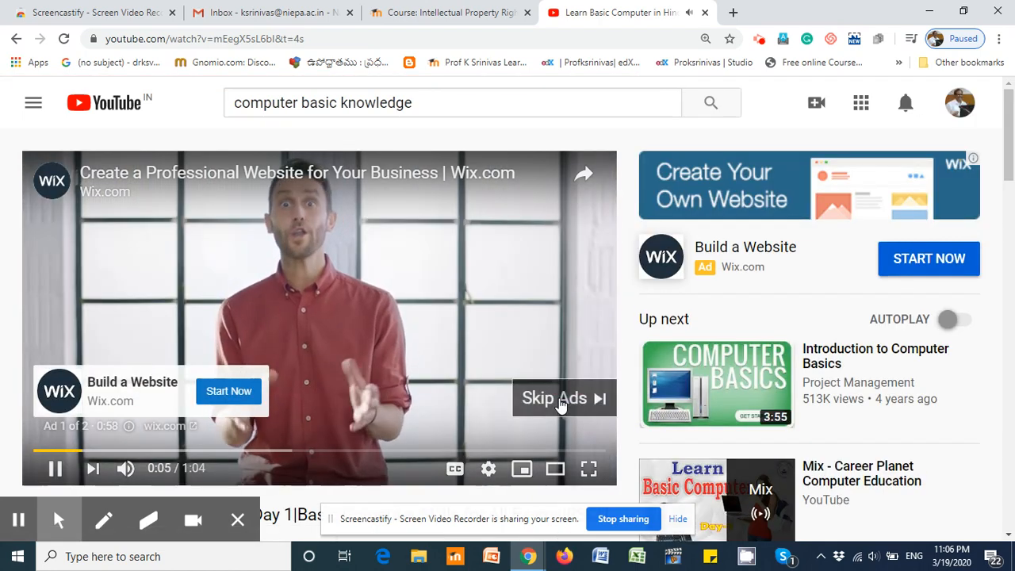
click(560, 399)
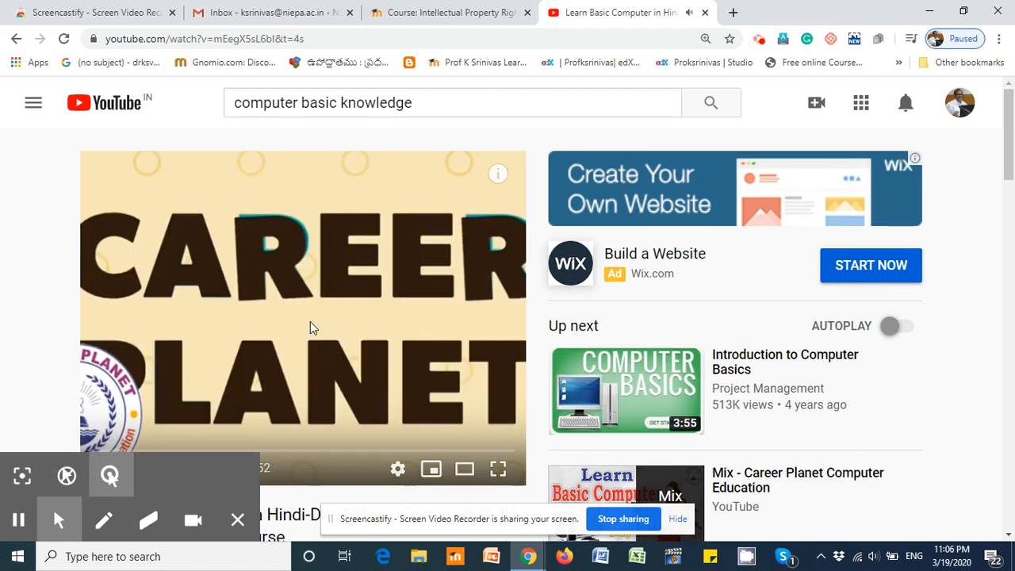
click(328, 309)
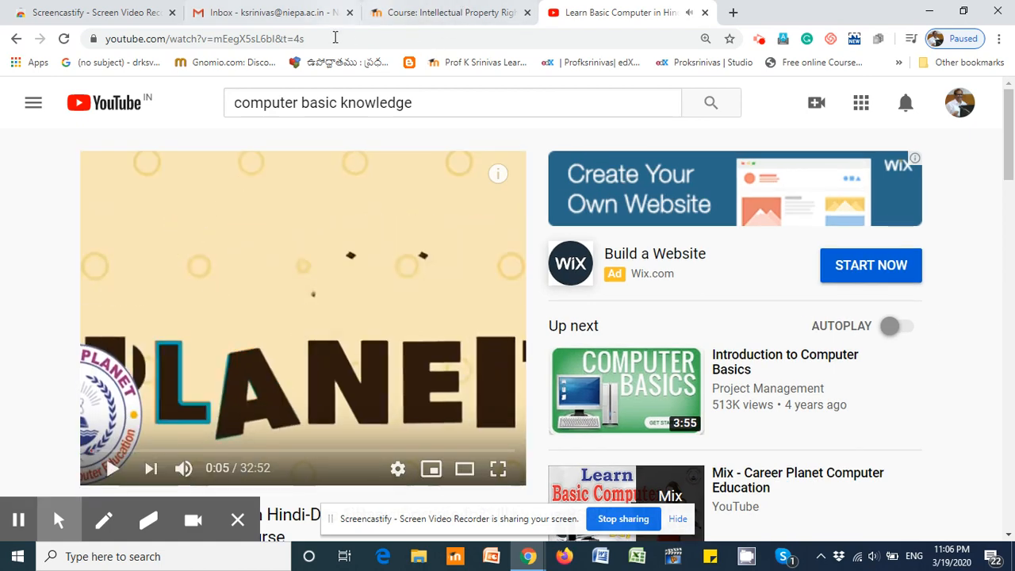
Copy the YouTube video's web address and return to the Intellectual Property Rights course tab
click(318, 38)
key(ctrl+c)
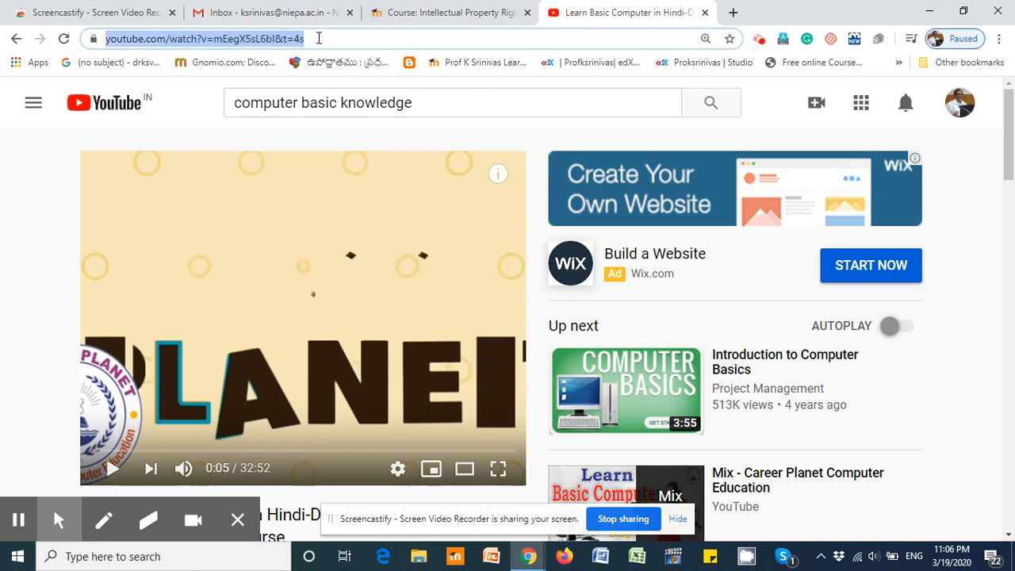
click(435, 14)
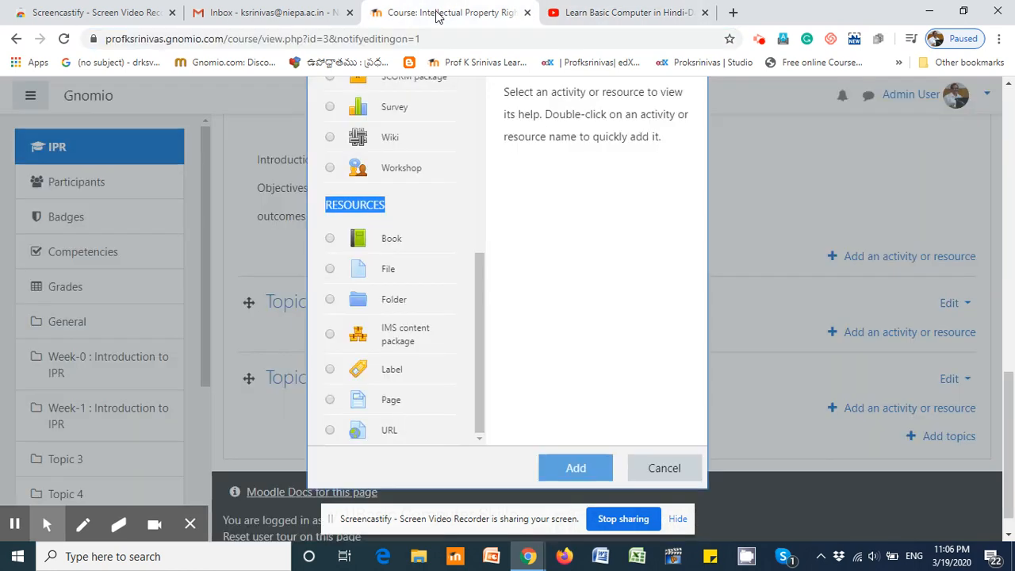
Add a URL resource to Week-1 : Introduction to IPR and paste the copied YouTube video address as its external URL
click(331, 432)
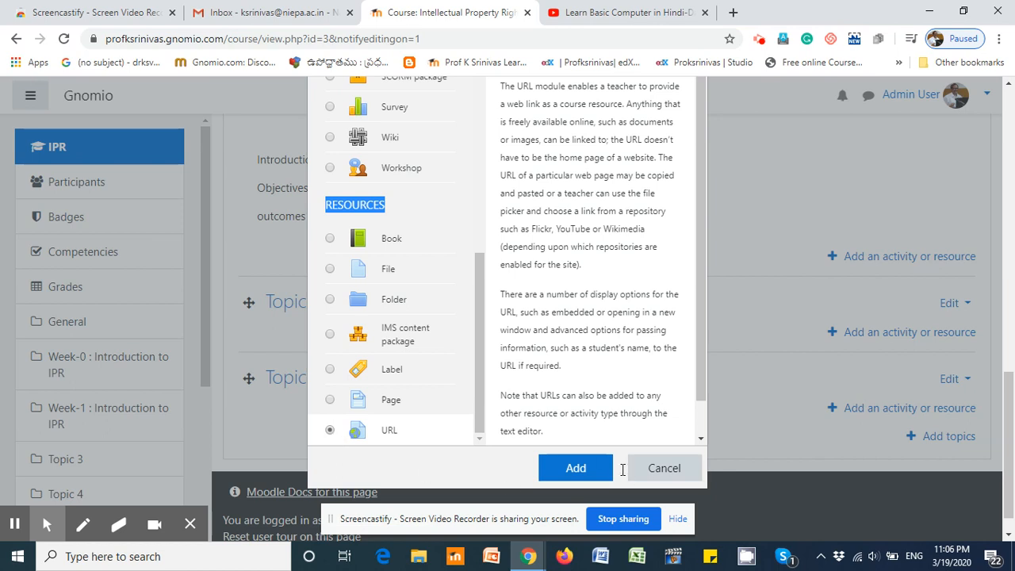
click(576, 469)
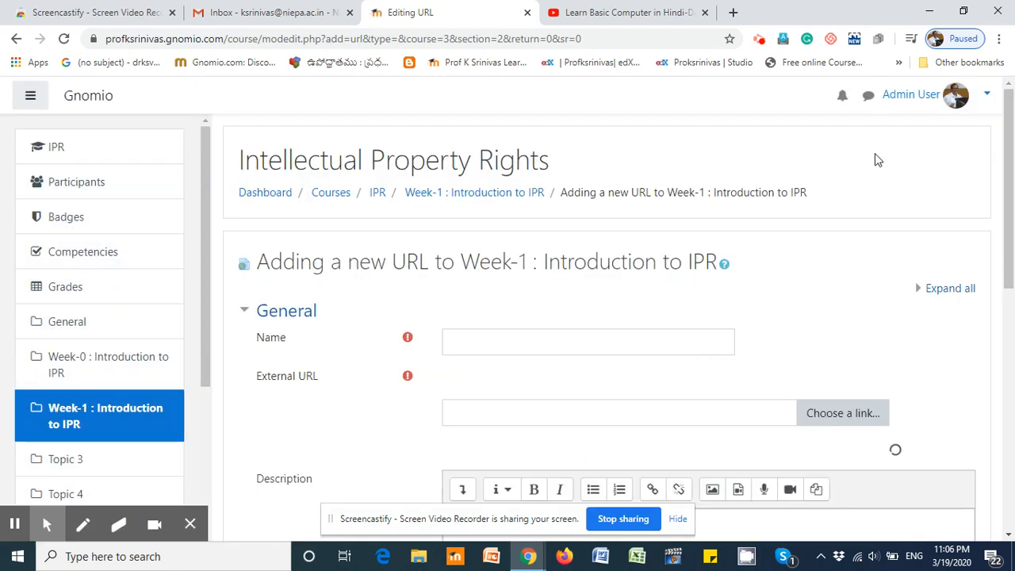
scroll(853, 252, down, 2)
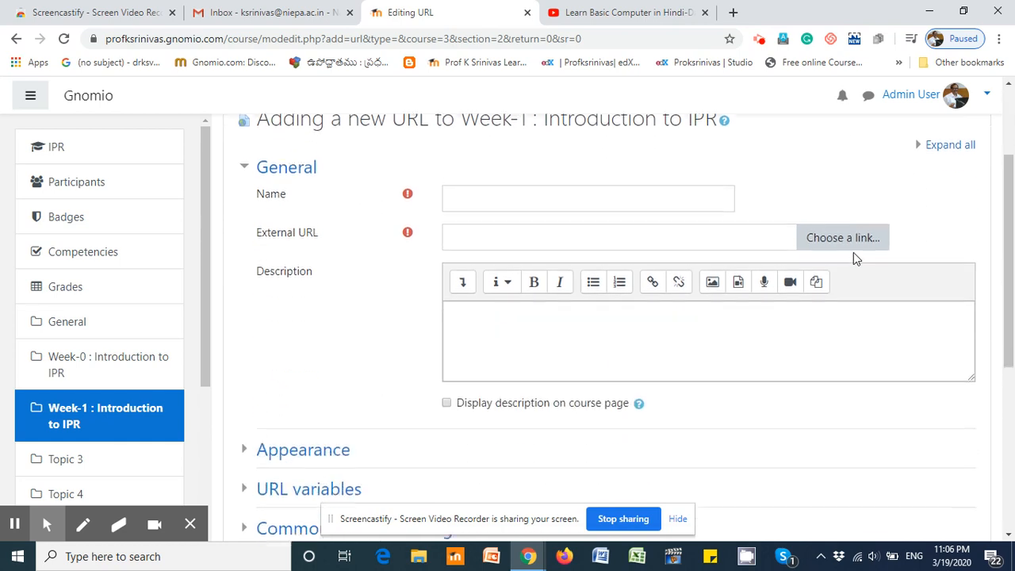
click(473, 235)
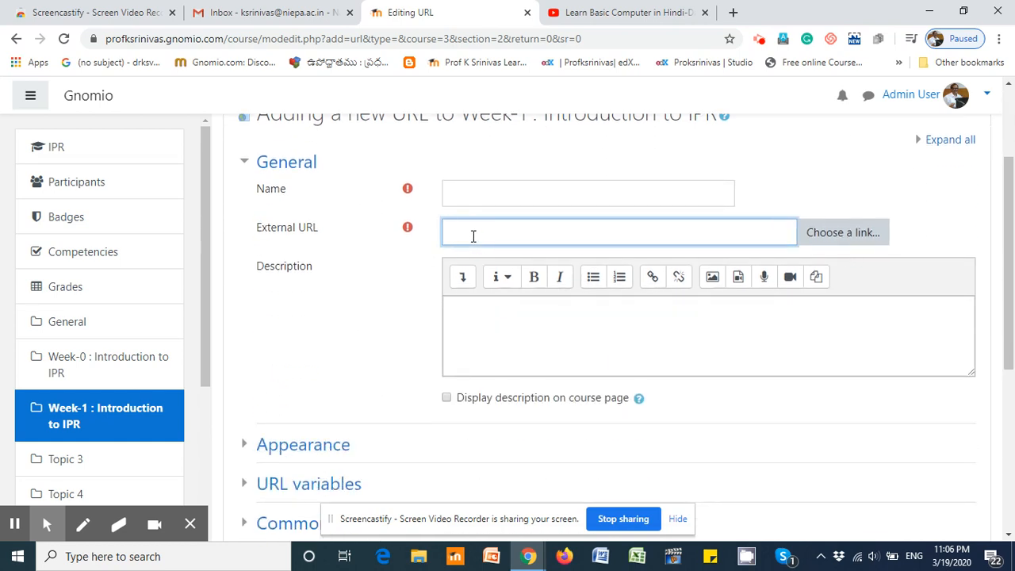
key(ctrl+v)
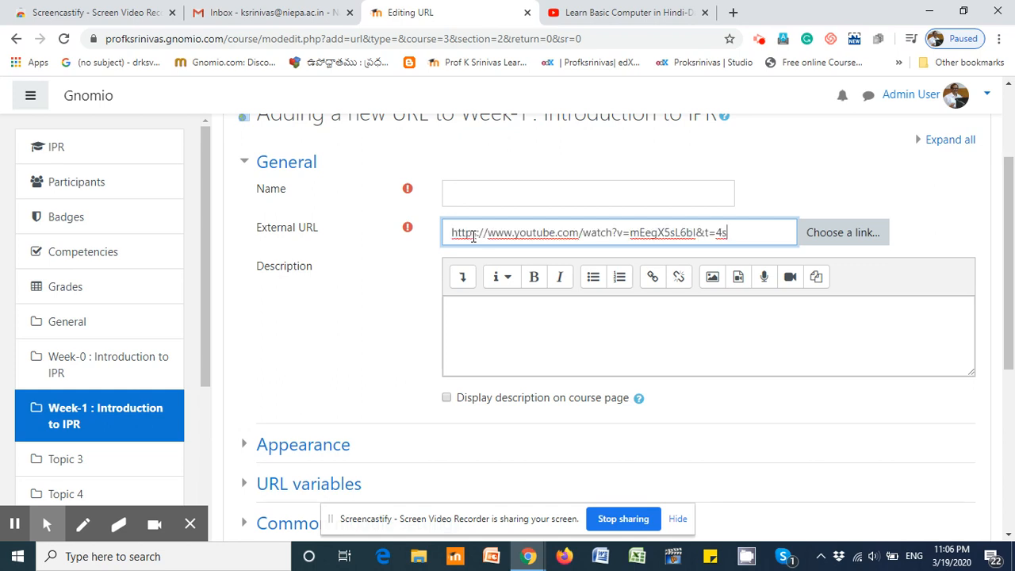
Name the URL resource "First Video on IPR" and copy the same text into its description
click(476, 192)
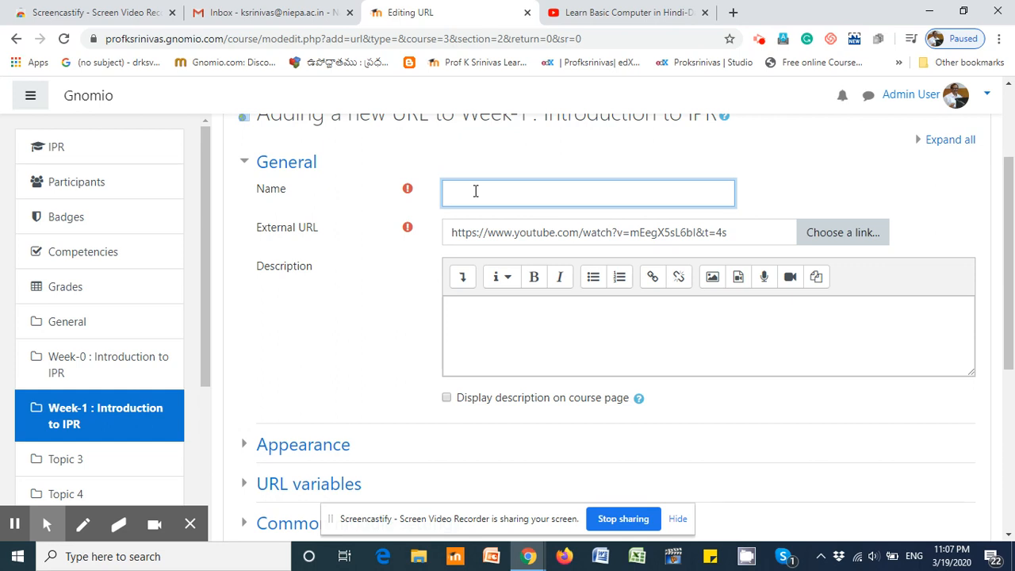
text(First Video on IPR)
drag(555, 196, 437, 200)
key(ctrl+c)
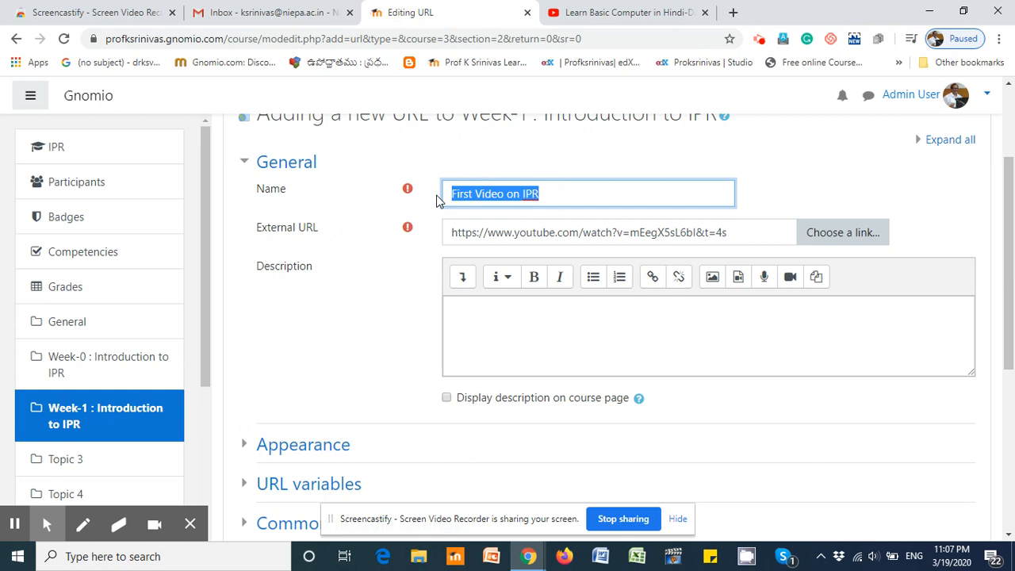
click(469, 312)
key(ctrl+v)
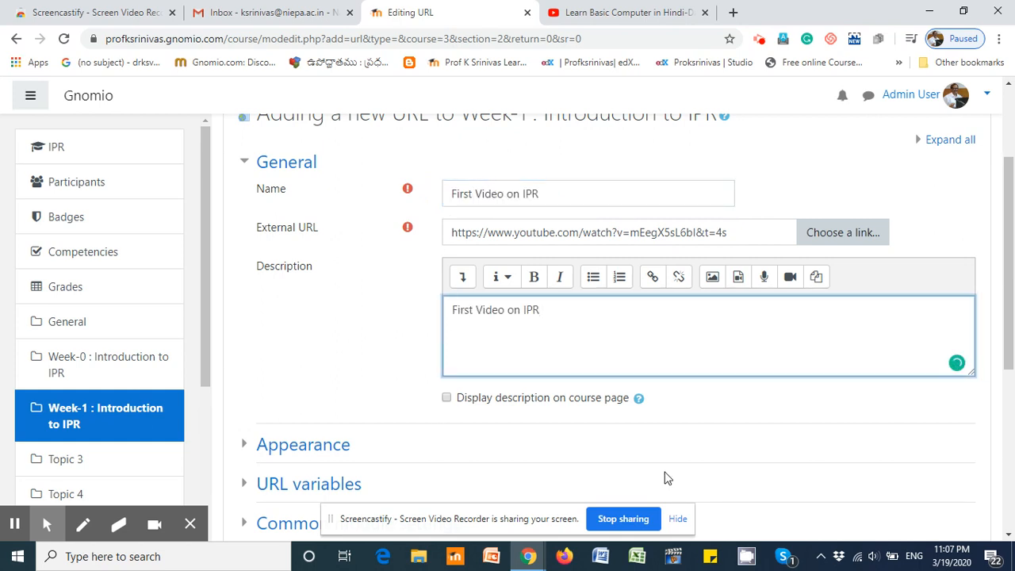
Save the new URL resource and return to the course page
scroll(731, 448, down, 3)
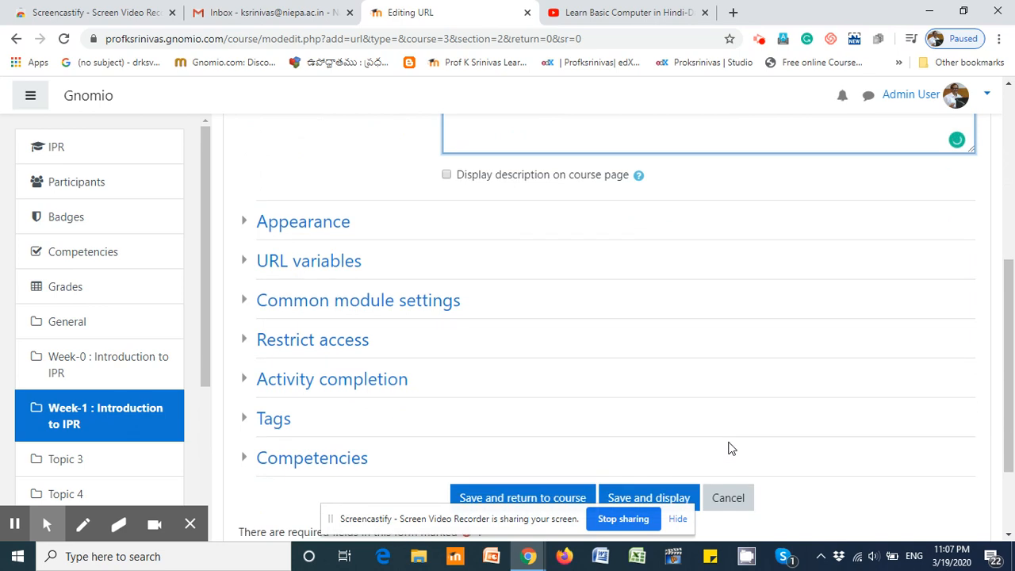
scroll(729, 449, down, 1)
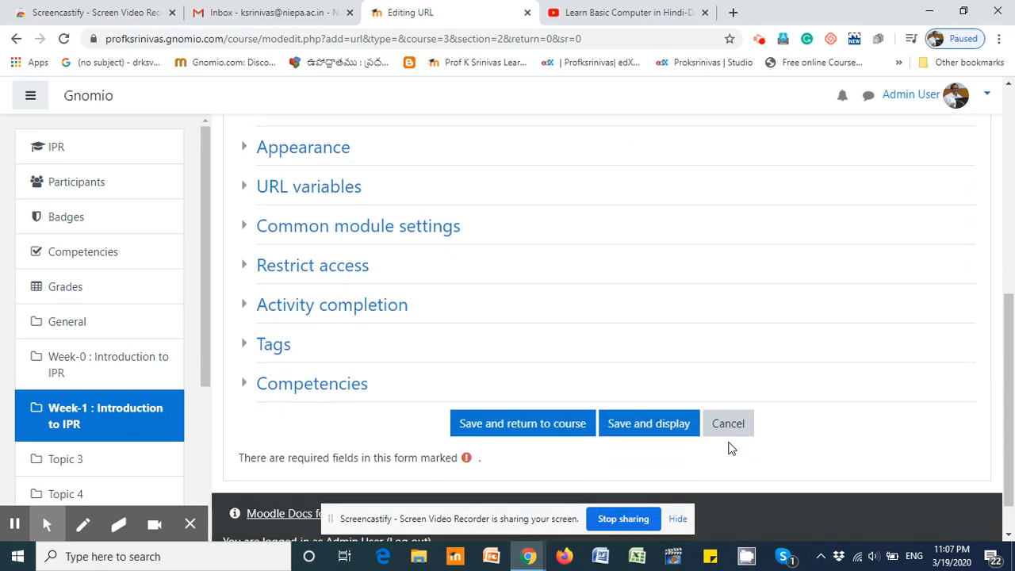
click(513, 426)
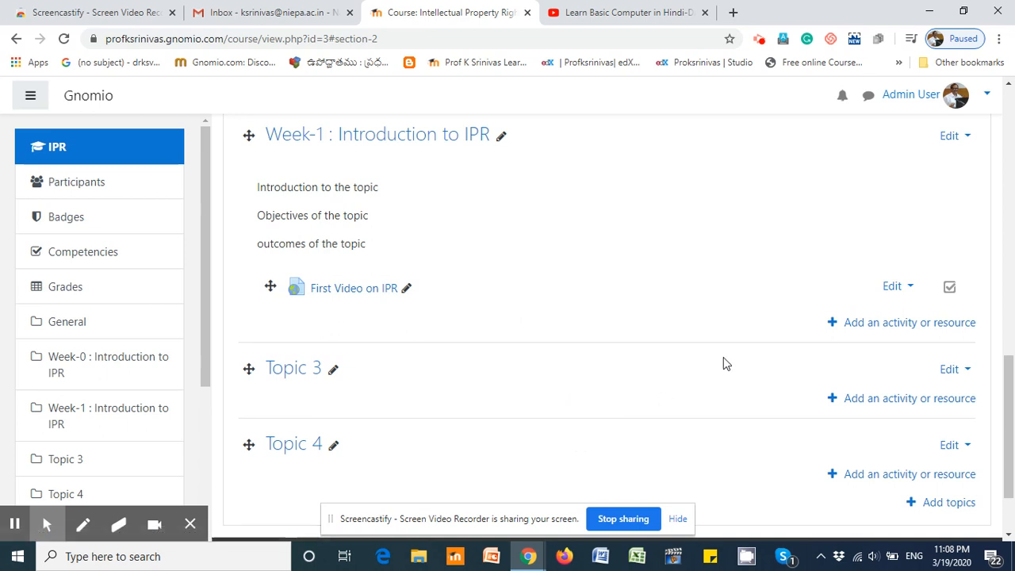
Start adding a Label resource to the Week-1 : Introduction to IPR section
click(915, 324)
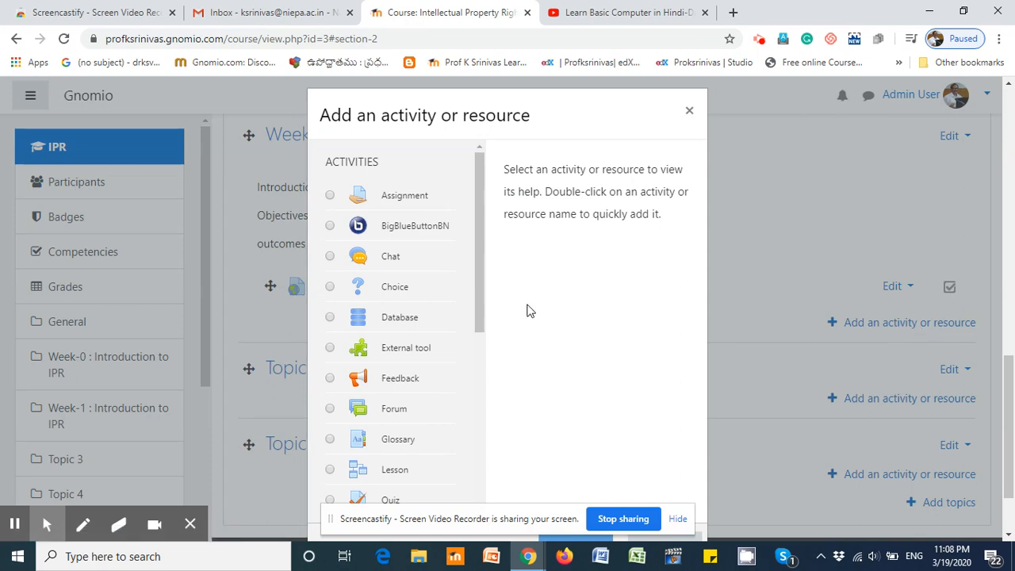
drag(475, 192, 492, 373)
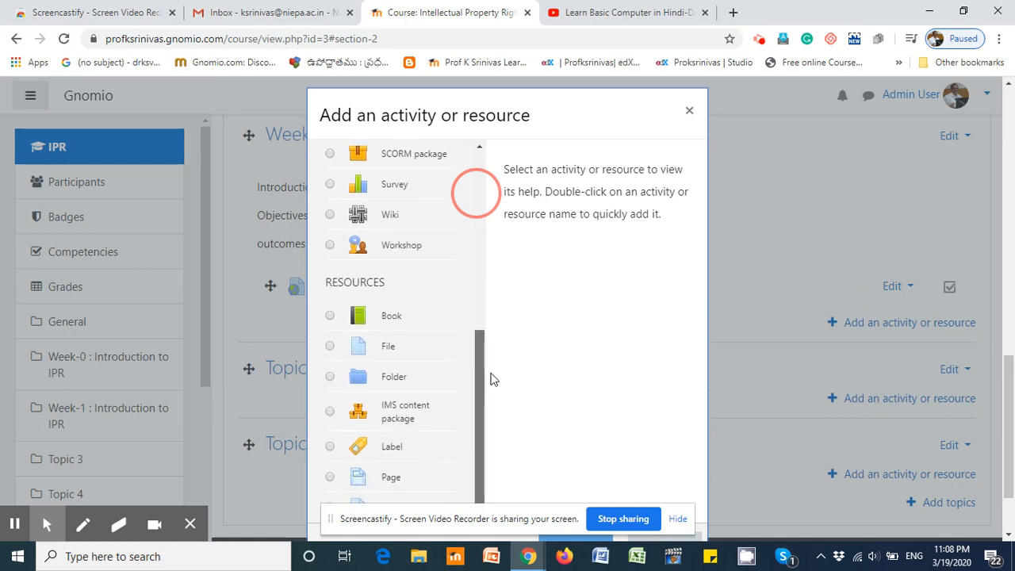
drag(489, 432, 489, 432)
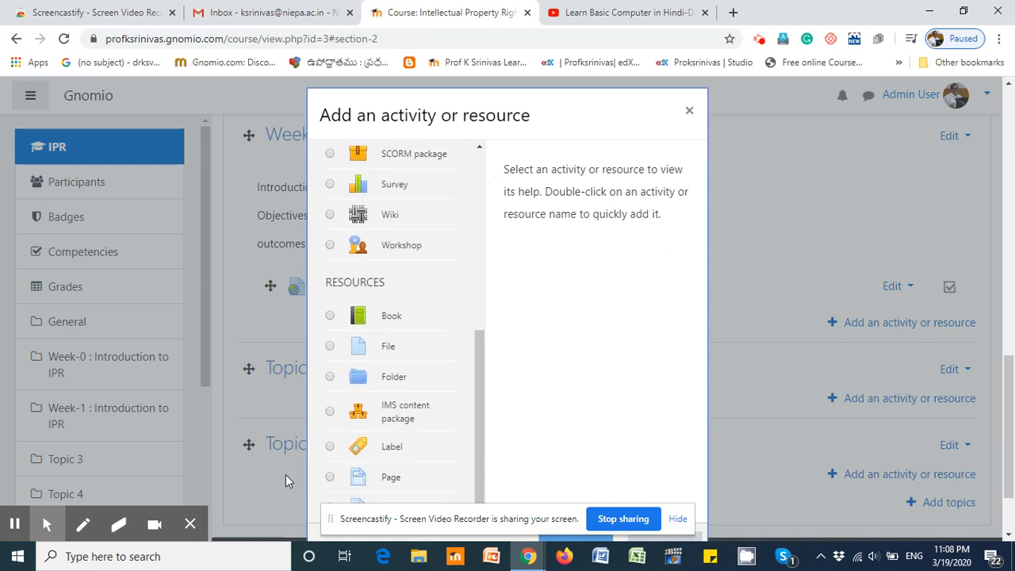
click(330, 447)
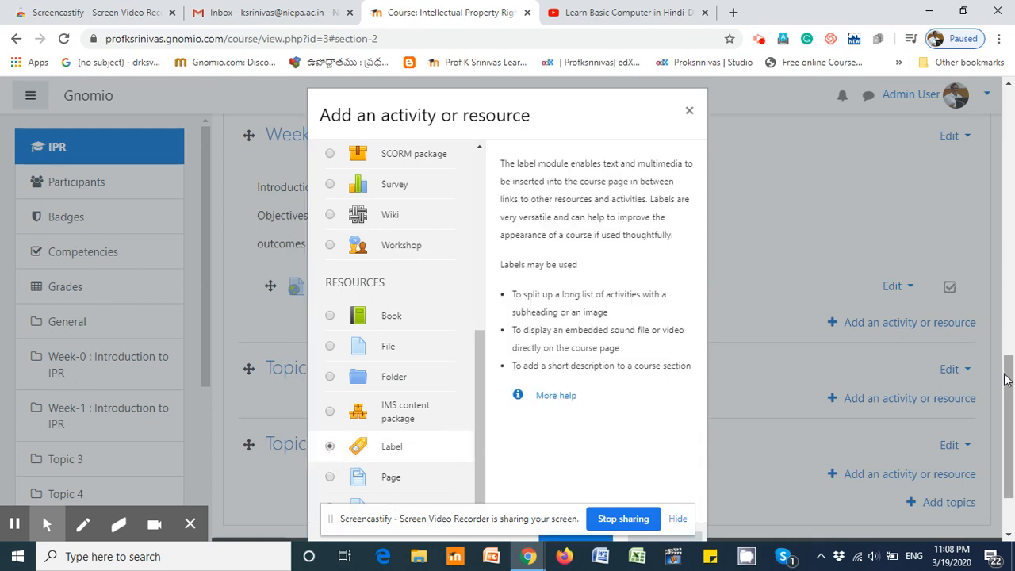
drag(1005, 379, 1001, 435)
click(577, 448)
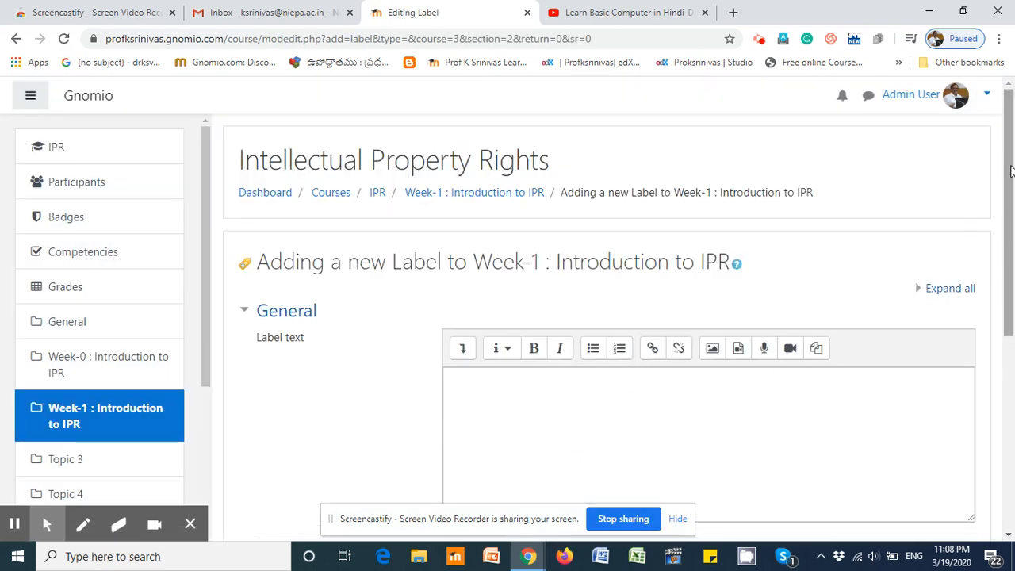
Enter "Video Lectures" as the label text and make it bold
drag(1011, 170, 1004, 215)
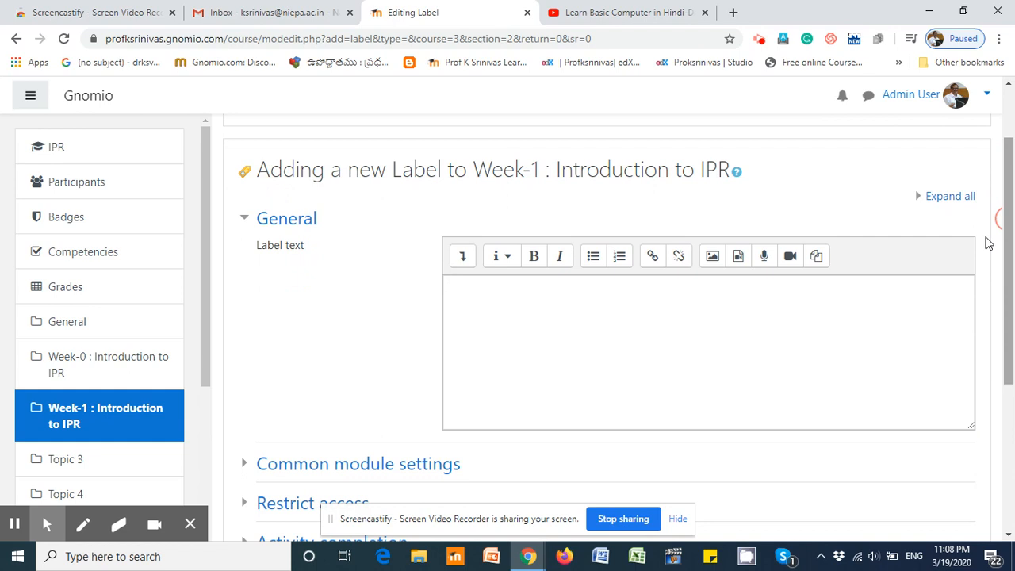
click(511, 304)
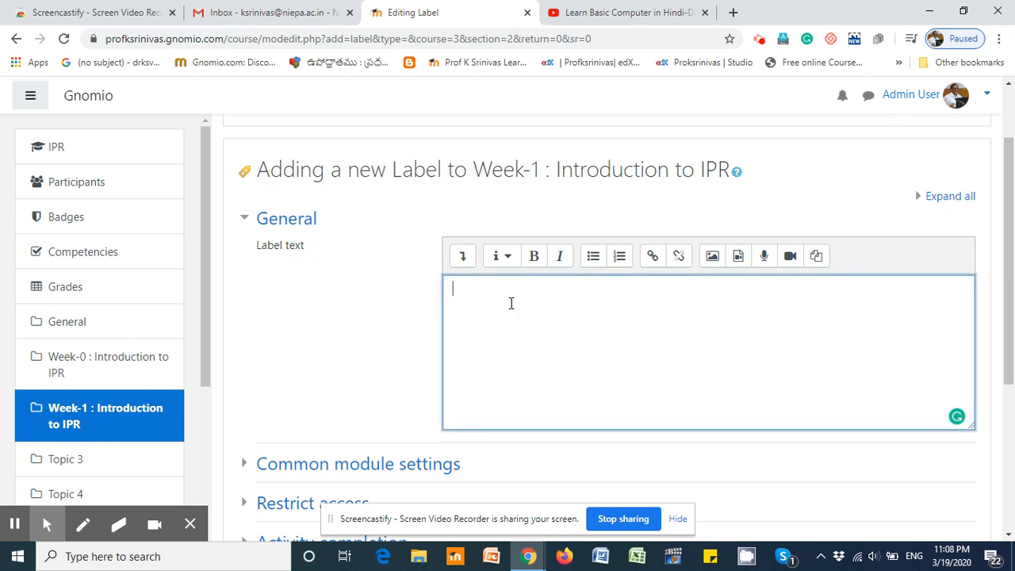
text(Video Lectures)
key(shift+Left)
key(shift+Left)
key(shift+Left)
key(shift+Left)
key(shift+Left)
key(shift+Left)
key(shift+Left)
key(shift+Left)
key(shift+Left)
key(shift+Left)
key(shift+Left)
key(shift+Left)
key(shift+Left)
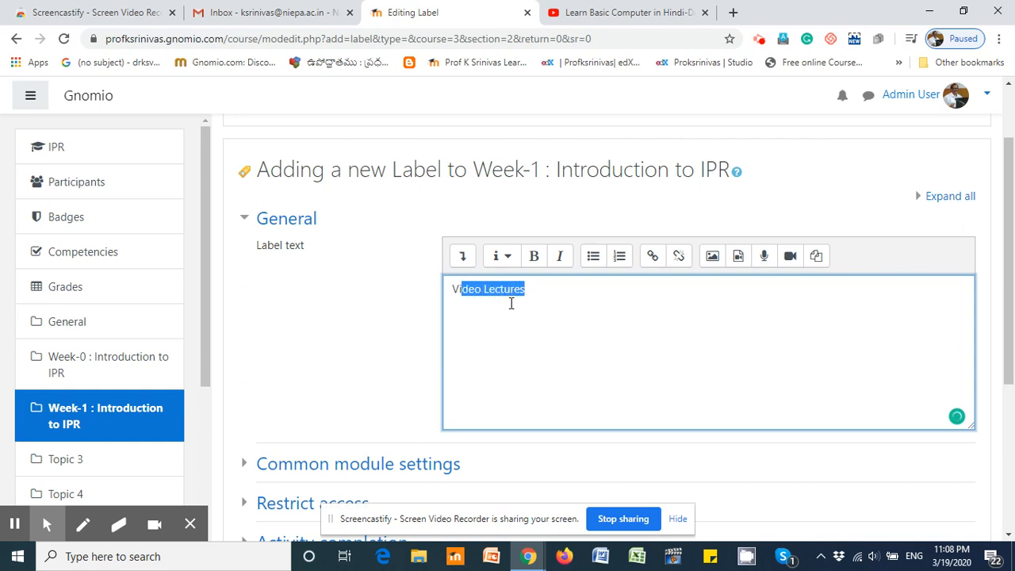
key(shift+Left)
key(shift+Left)
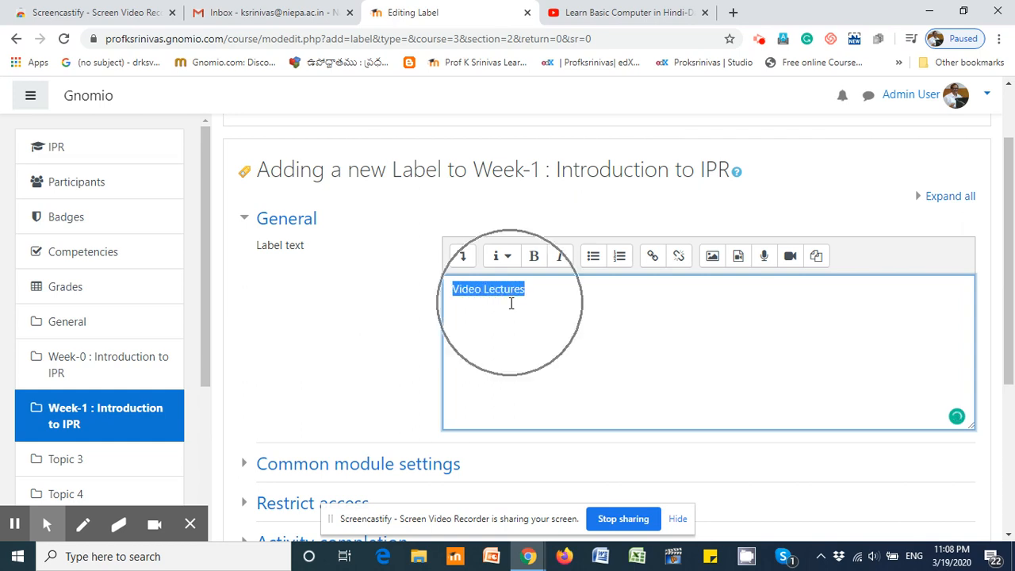
key(ctrl+b)
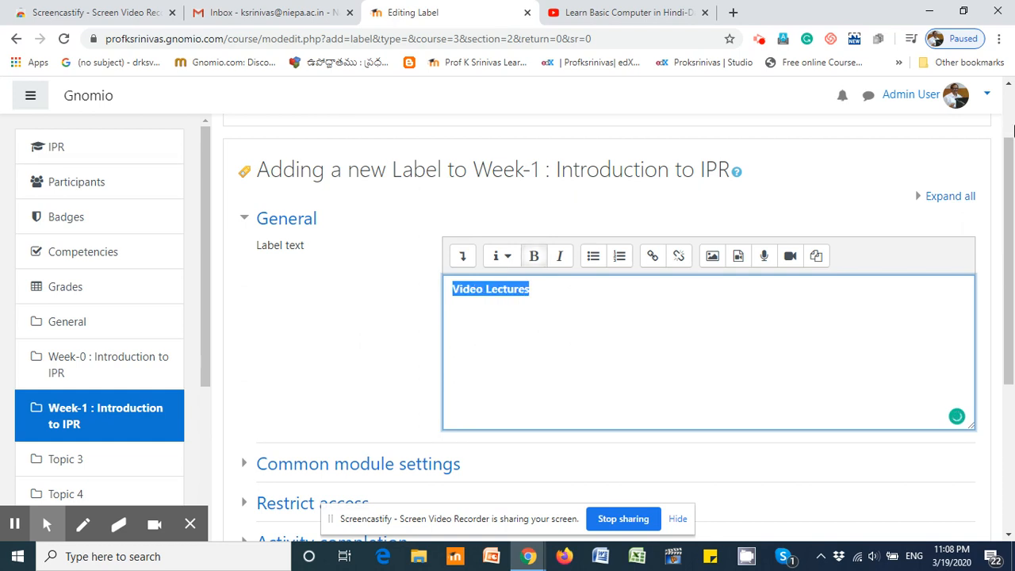
Save the Video Lectures label and return to the course page
drag(1007, 166, 1008, 333)
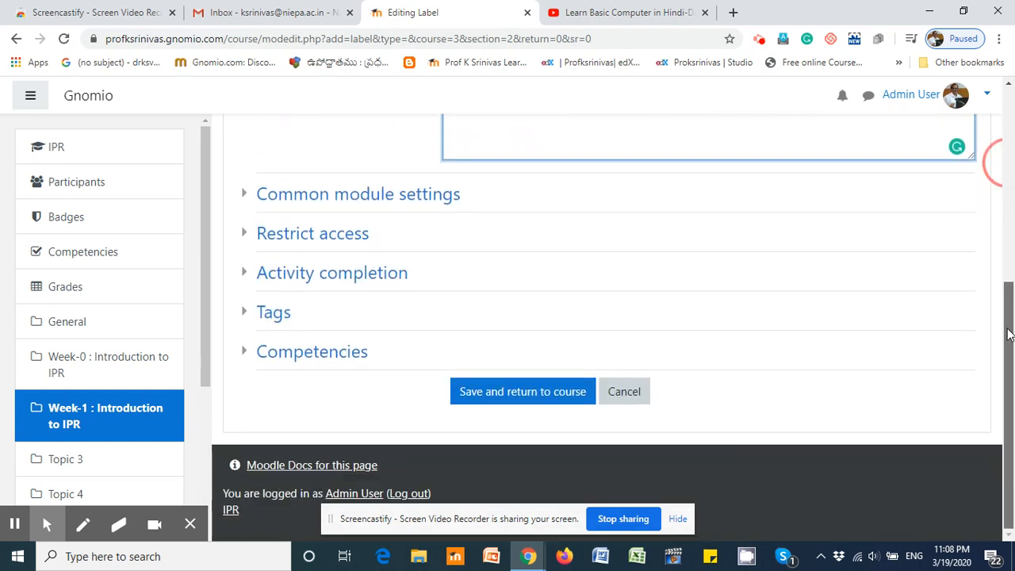
click(536, 398)
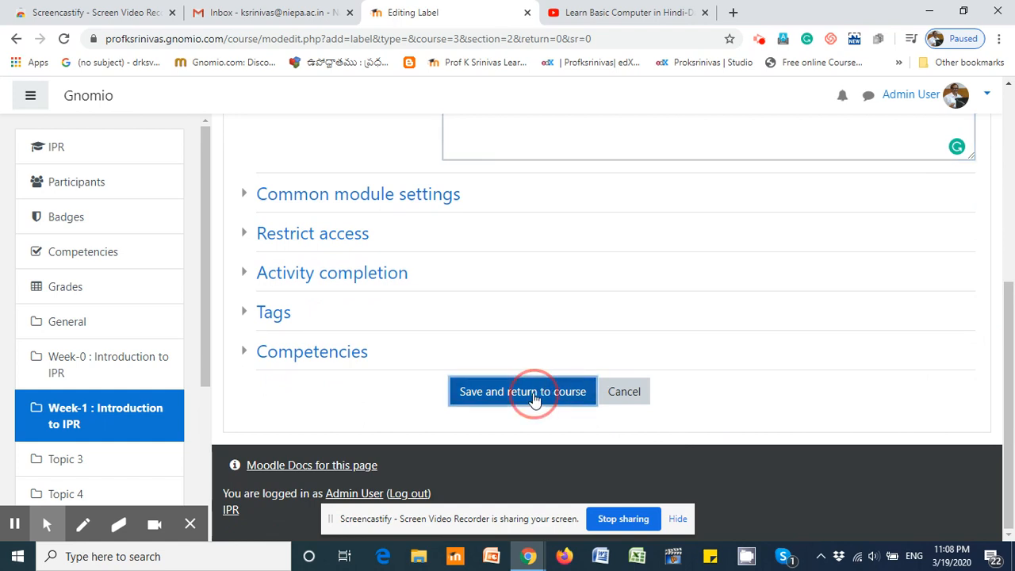
click(535, 399)
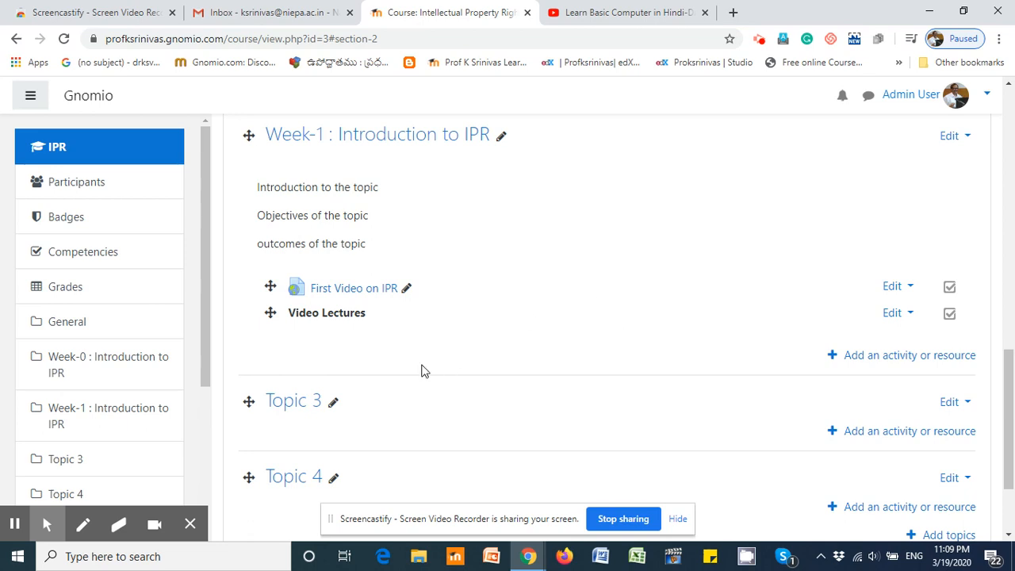
Move the Video Lectures label above First Video on IPR in Week-1 and indent the video link one level beneath it
click(272, 313)
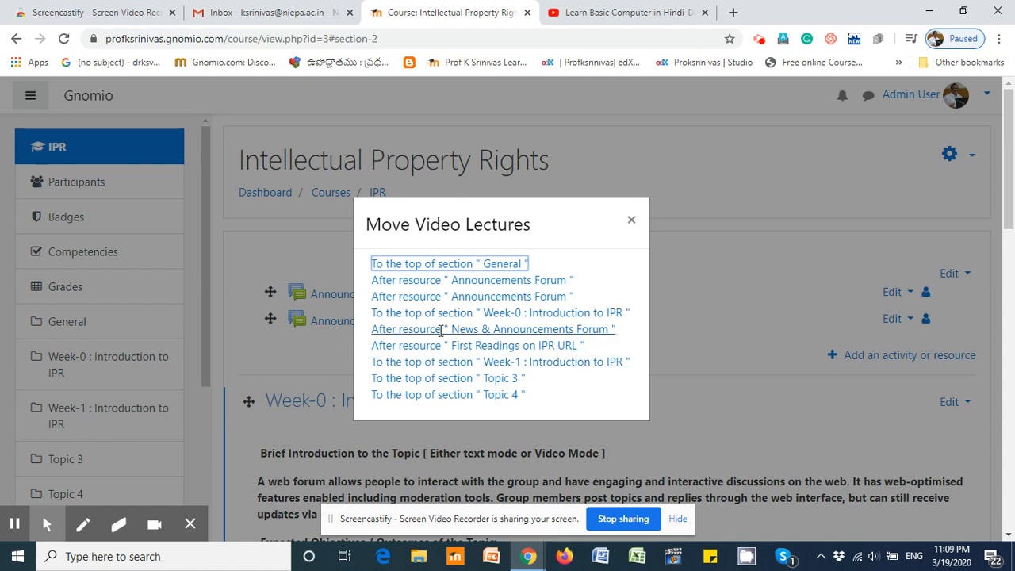
click(632, 220)
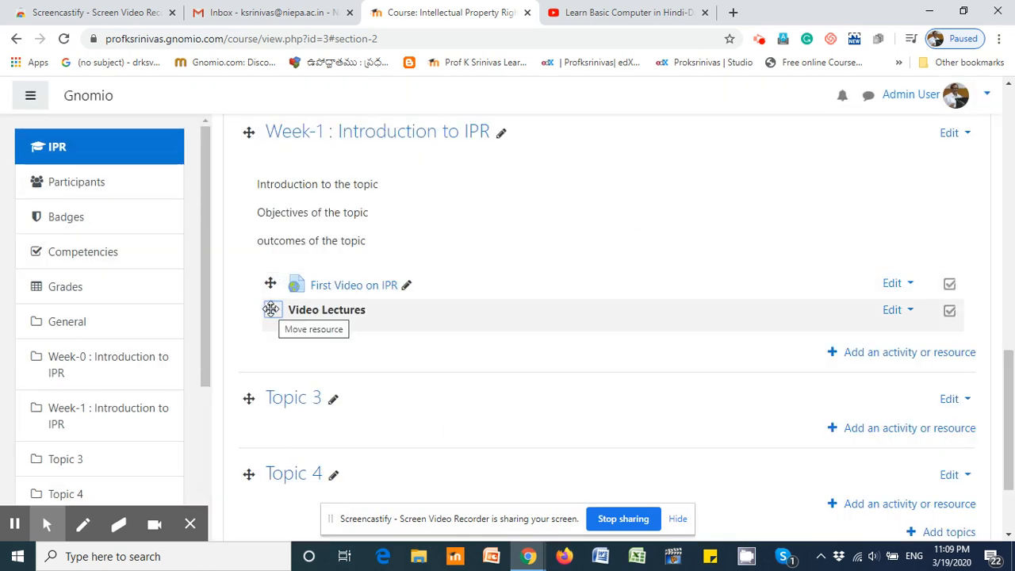
drag(272, 310, 266, 278)
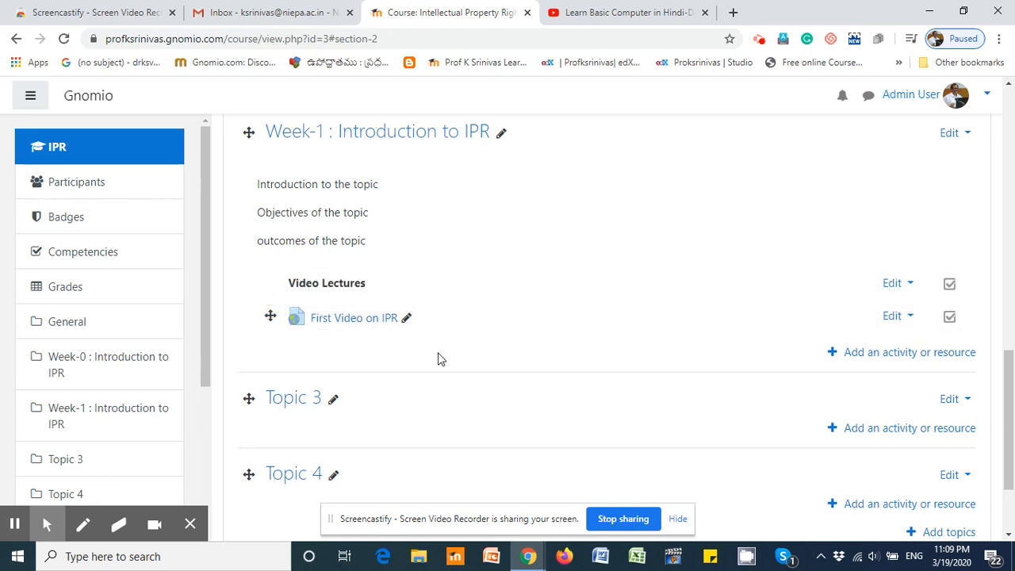
click(912, 318)
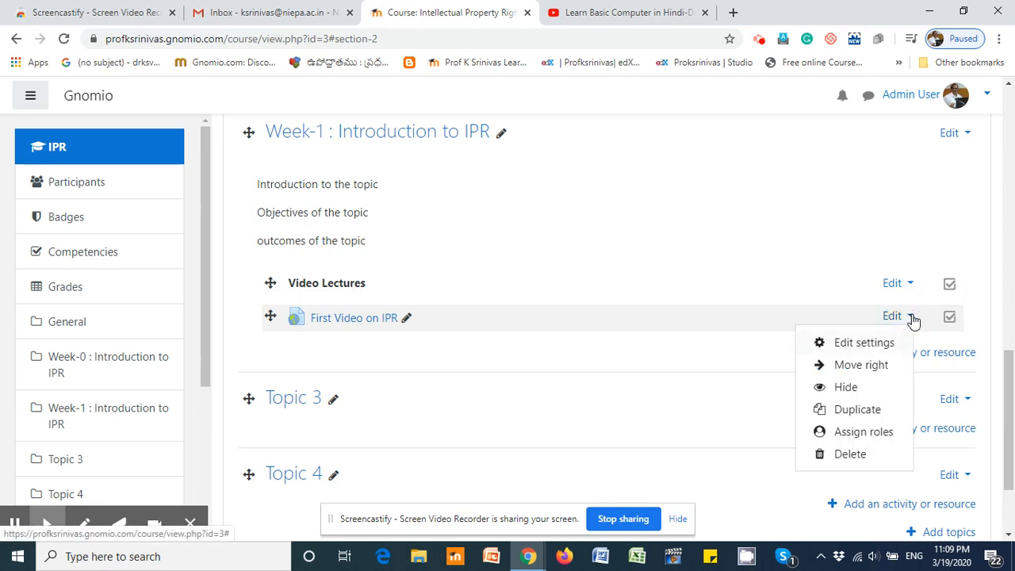
click(864, 366)
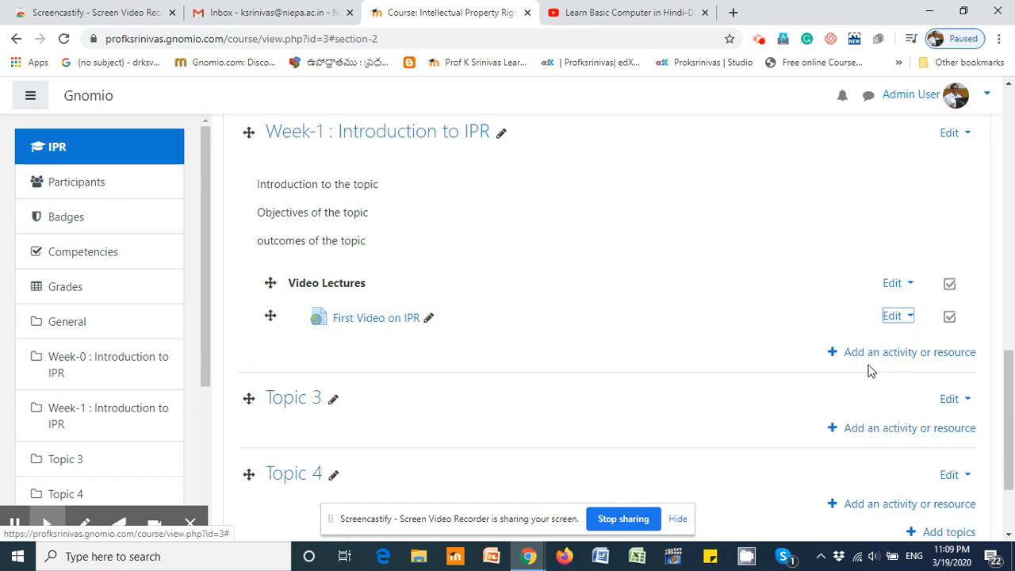